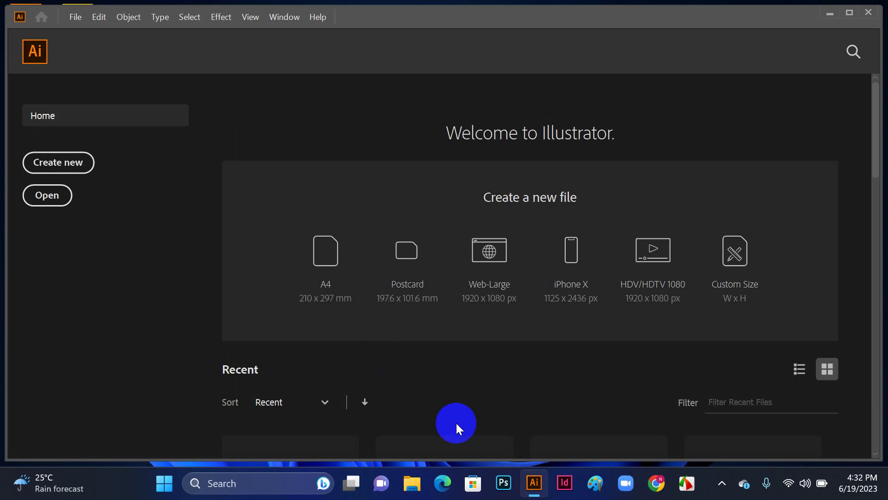
- Create a blank 500 × 500 px document named 'Notebook design 01'
click(36, 165)
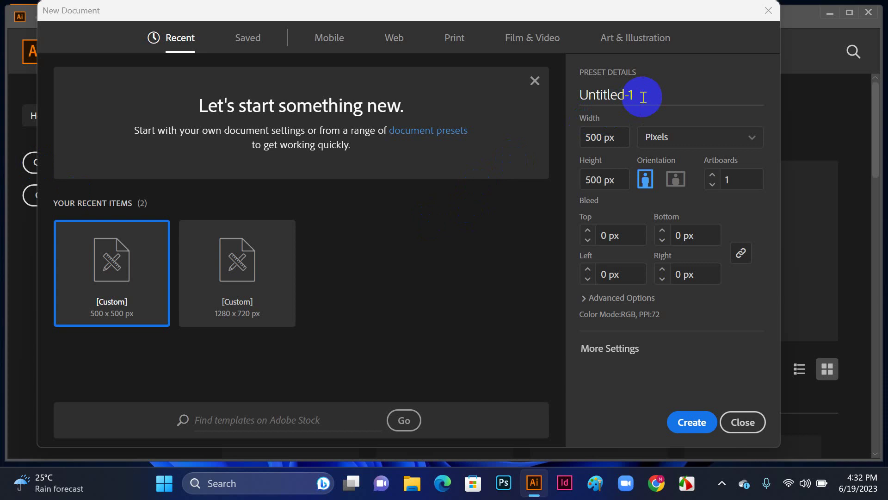
double_click(638, 93)
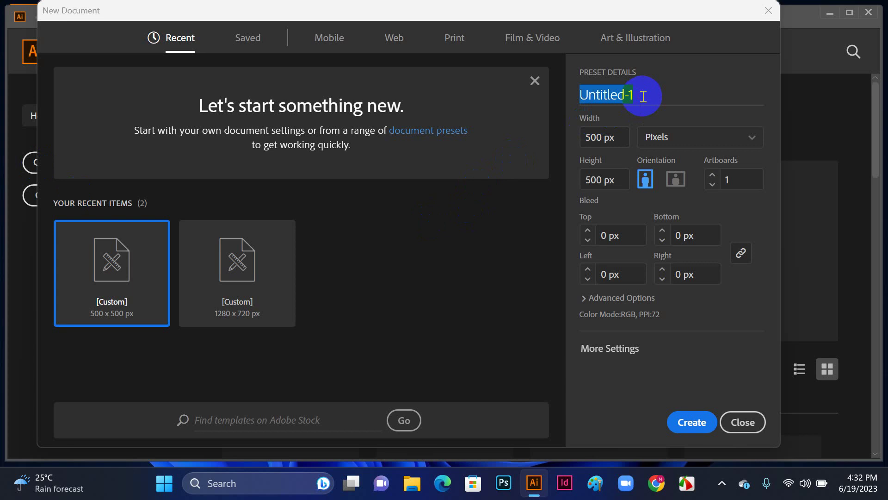
key(BackSpace)
text(Notebook desi)
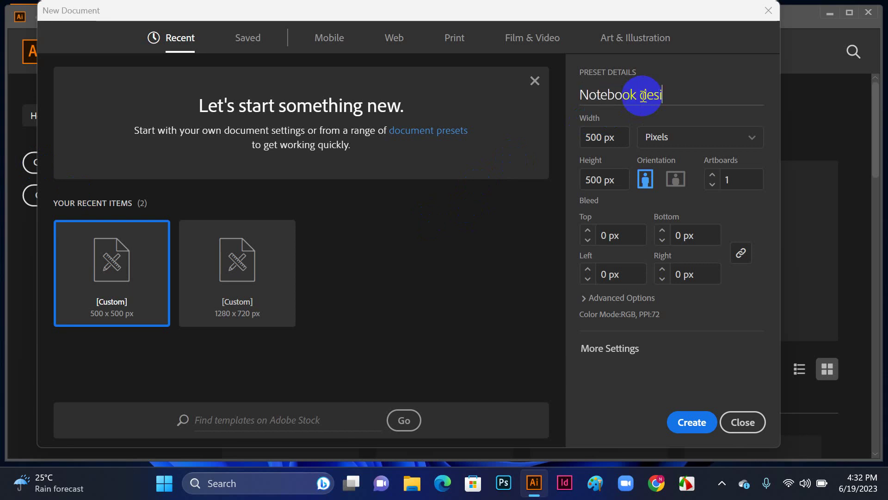
text(gn 01)
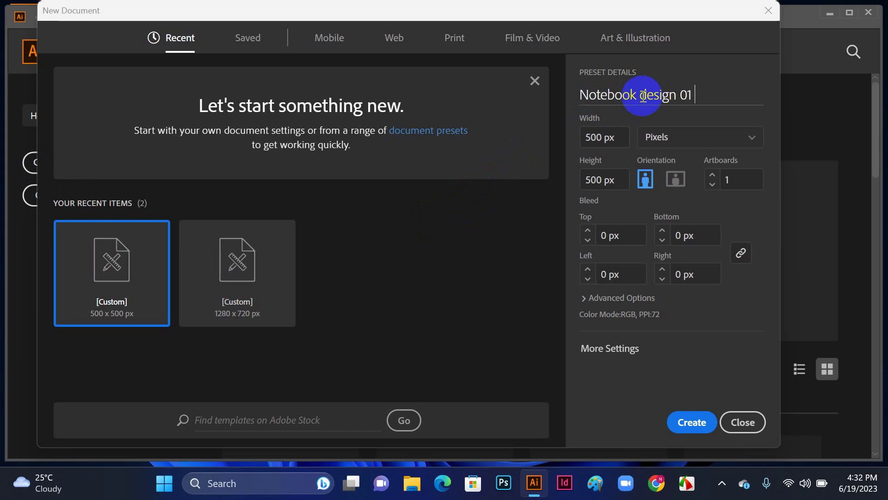
key(Return)
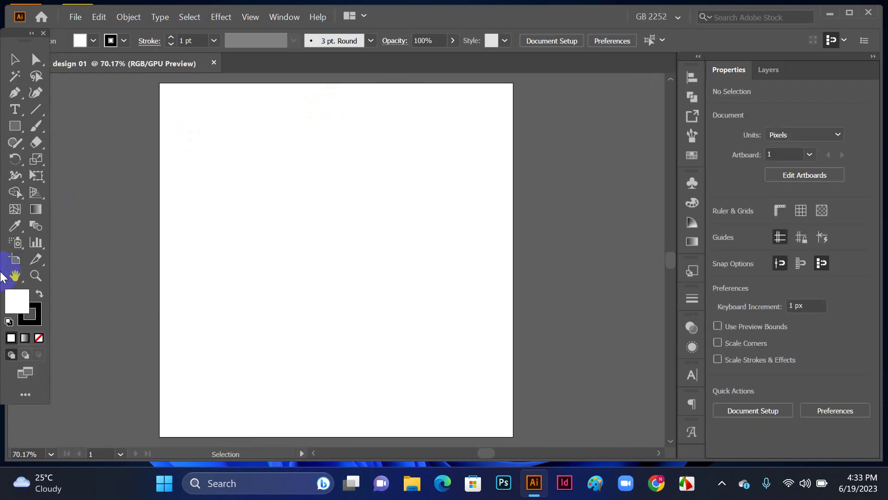
- Draw a tall rounded rectangle, about 302 × 345 px, near the artboard centre
click(14, 277)
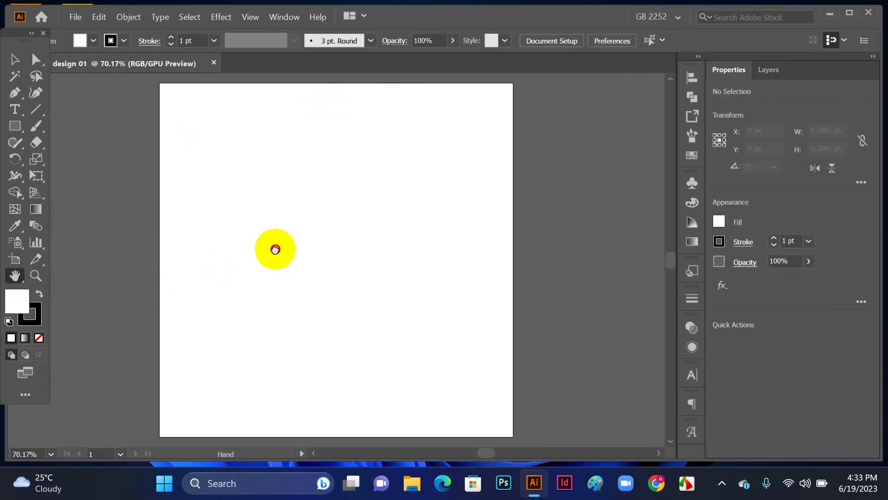
drag(273, 248, 400, 247)
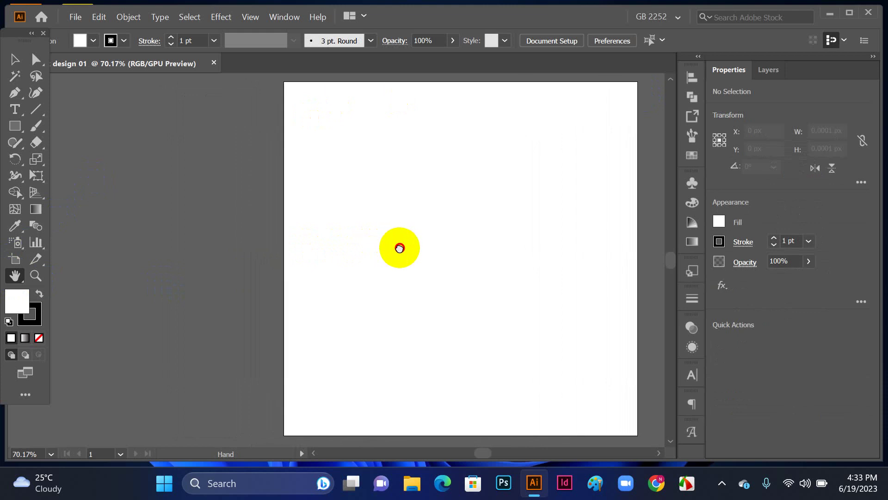
click(16, 127)
drag(15, 128, 91, 145)
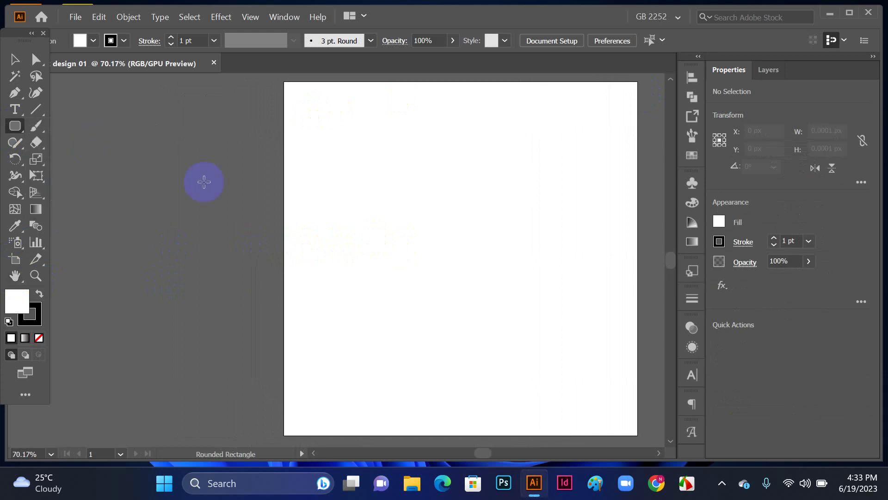
mouse_move(357, 167)
mouse_down()
mouse_move(572, 395)
mouse_move(571, 411)
mouse_up()
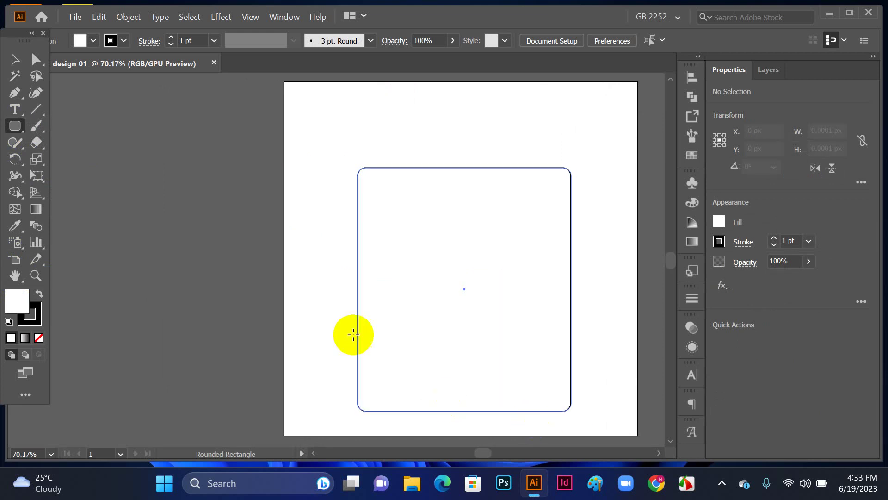
click(13, 60)
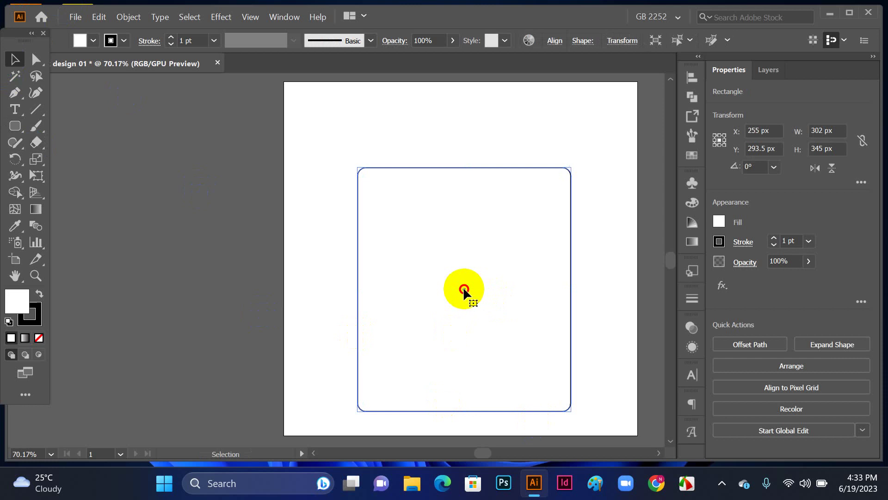
drag(466, 290, 462, 273)
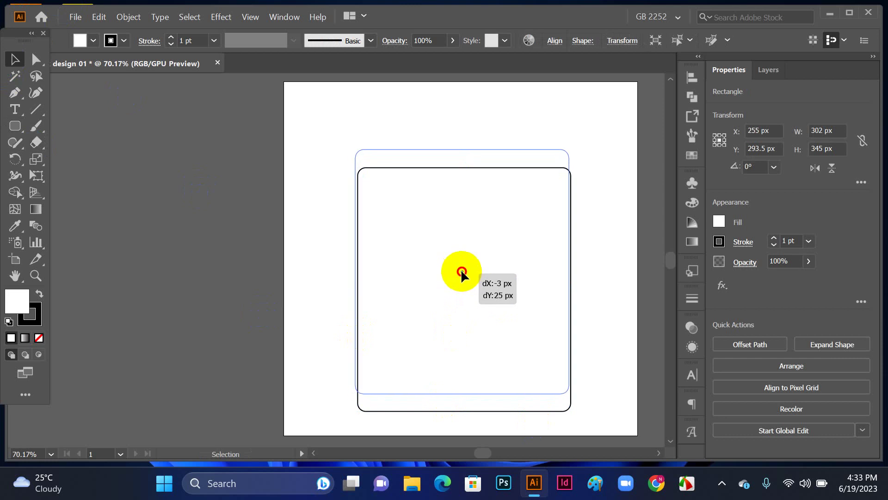
drag(462, 273, 462, 272)
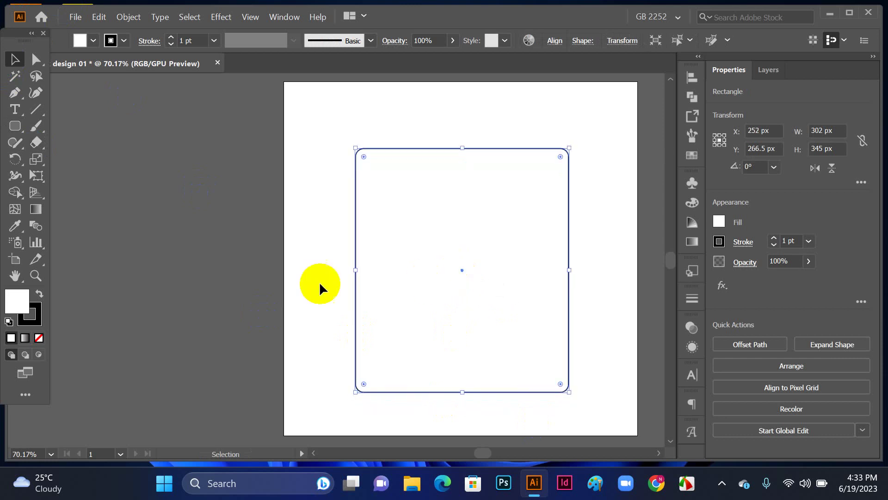
- Fill the rounded rectangle with orange from the Fill swatches
click(17, 226)
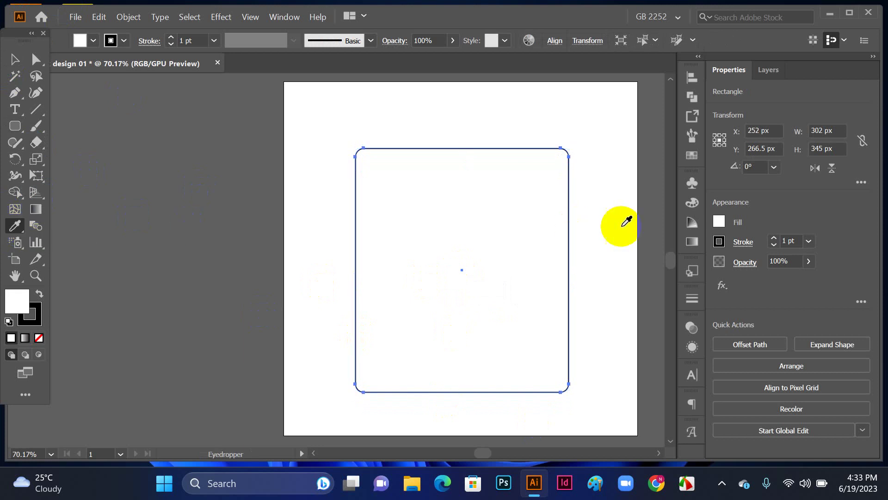
click(719, 222)
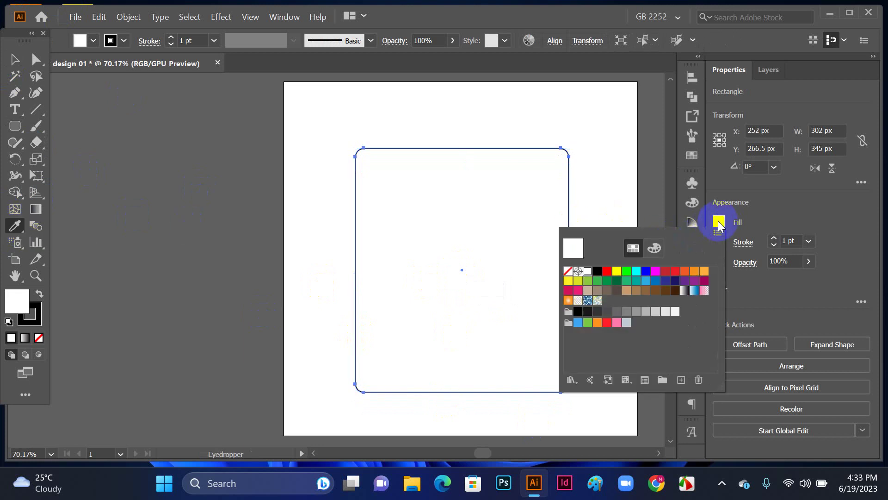
click(684, 272)
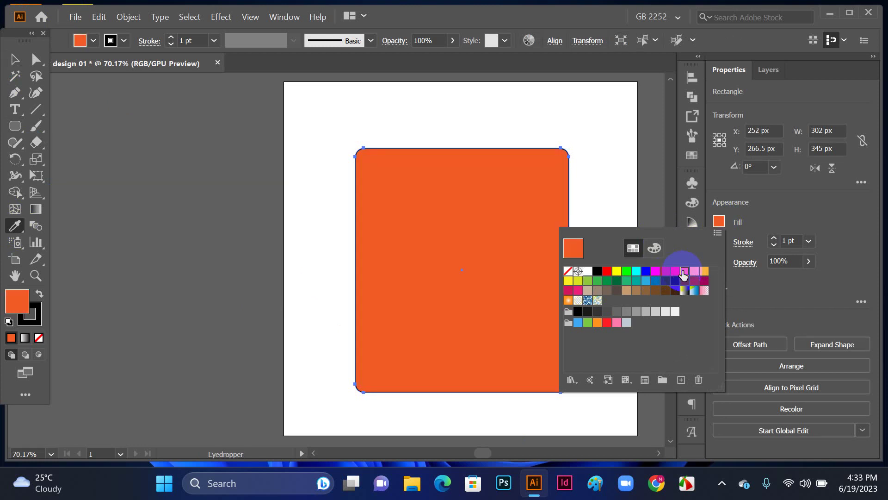
click(462, 209)
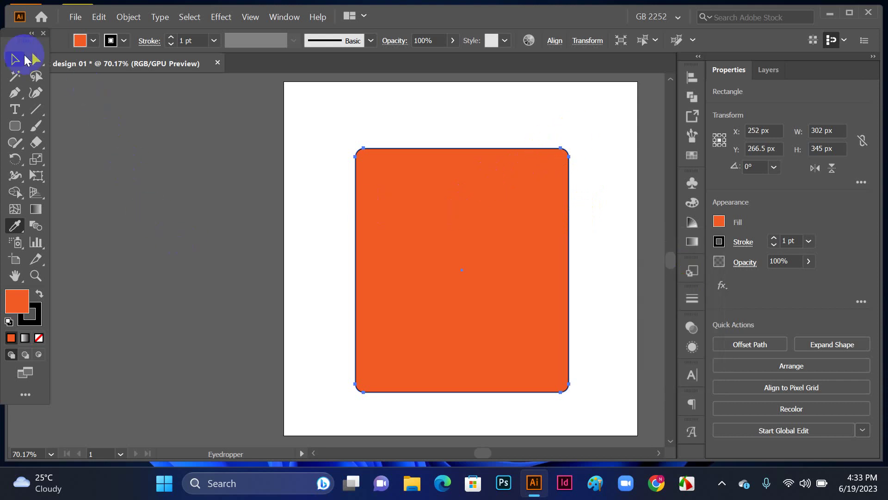
- Draw a narrow tall rounded bar left of the cover and fill it red
click(14, 130)
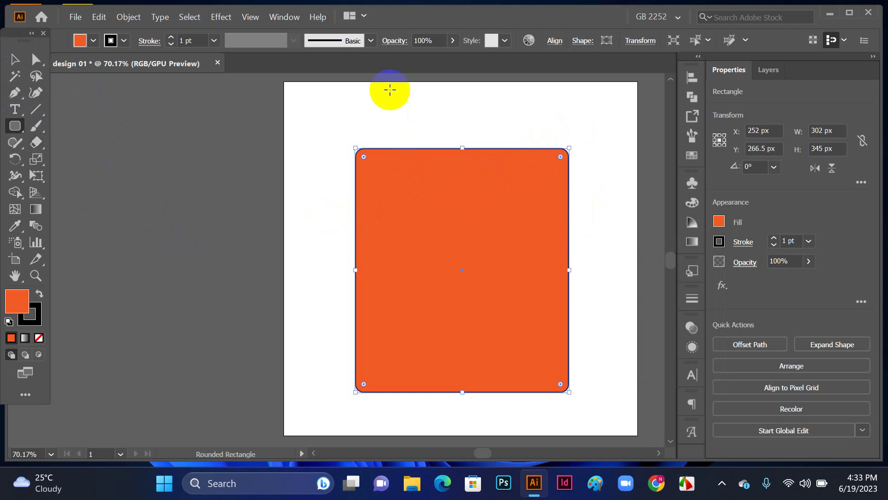
drag(313, 129, 334, 374)
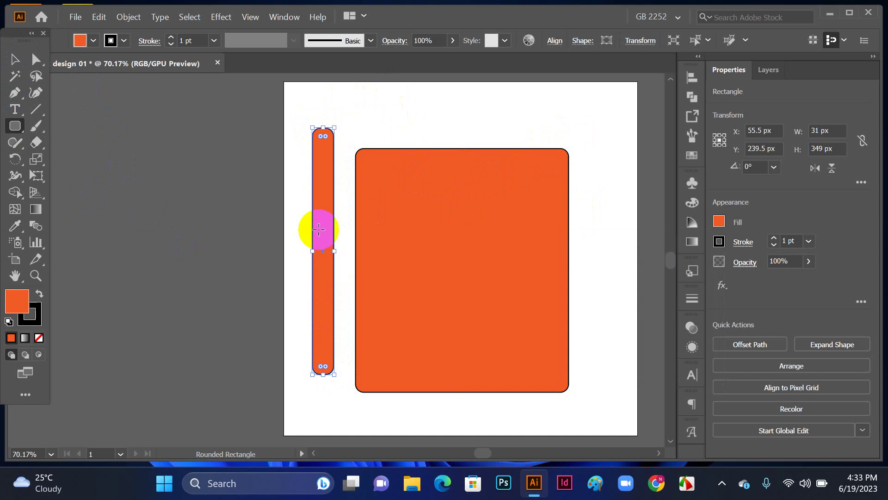
click(14, 59)
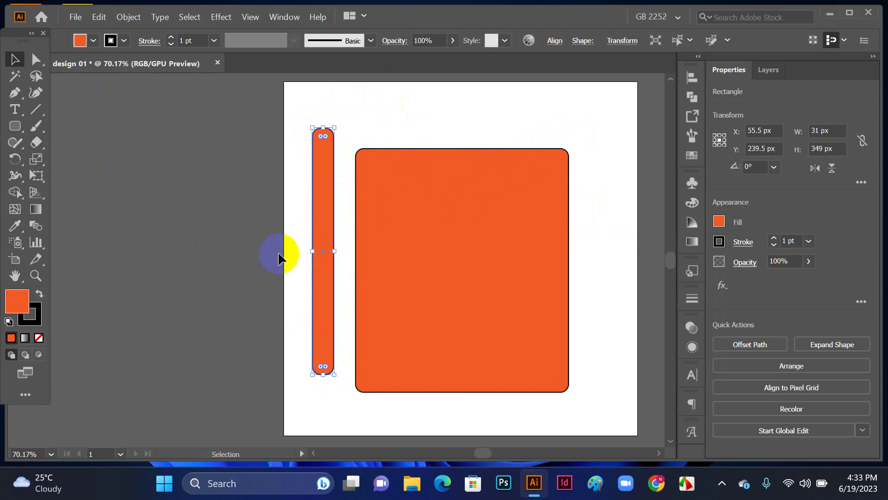
click(16, 225)
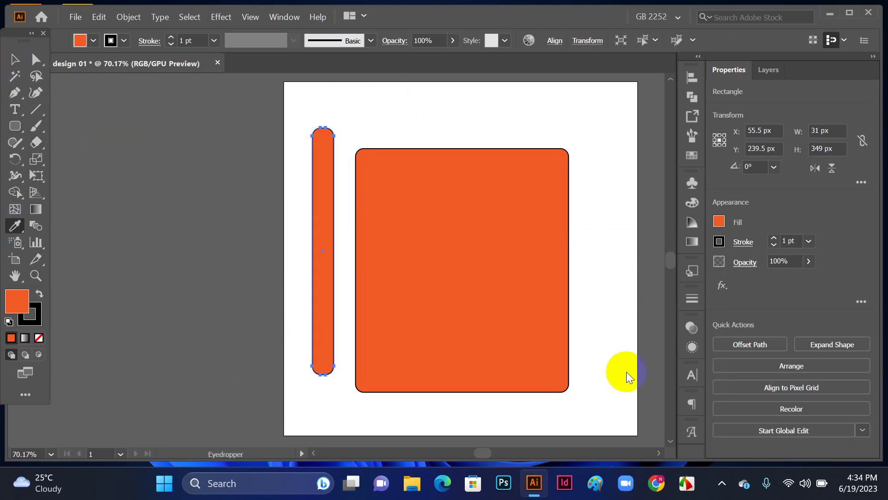
click(719, 222)
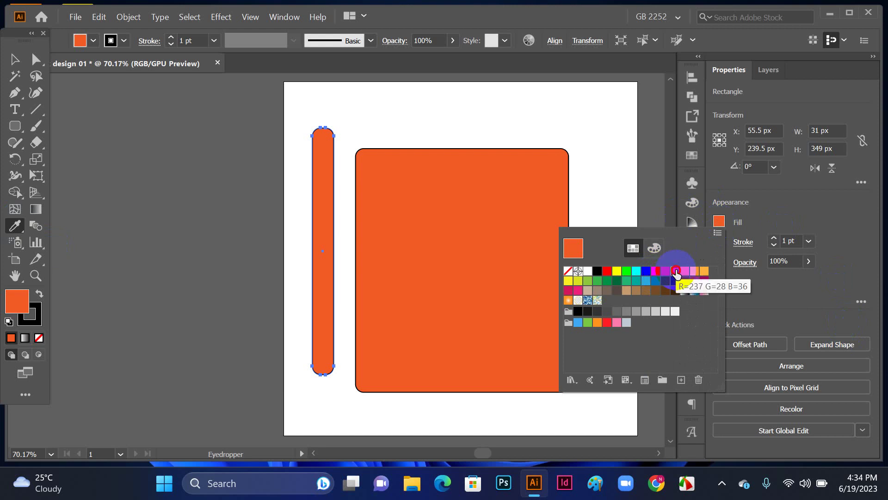
click(676, 273)
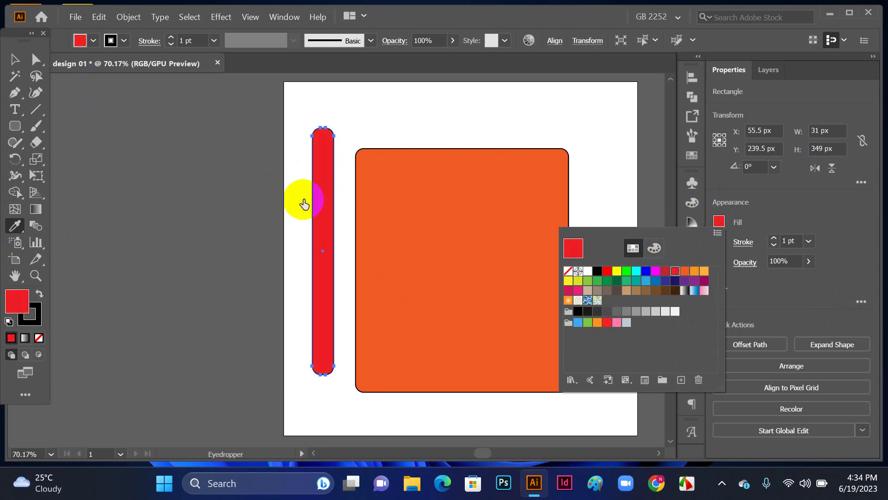
key(Escape)
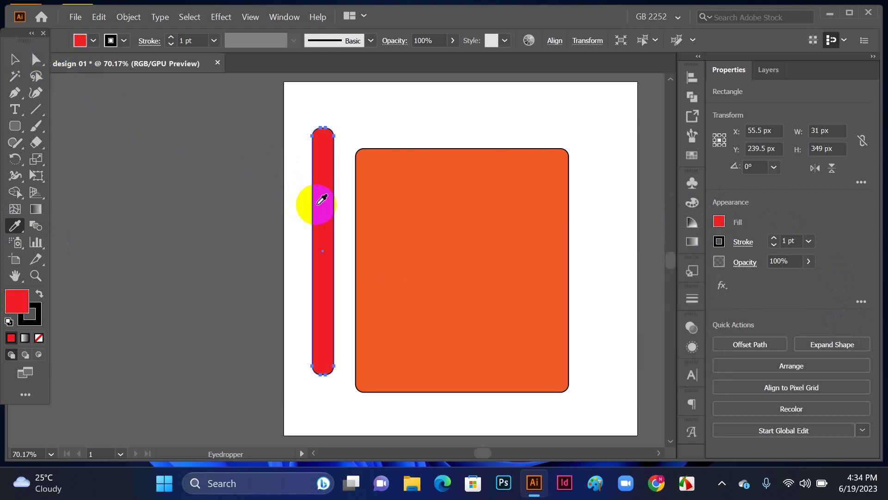
- Position the 31 × 349 px red bar along the cover's left edge as the spine
click(14, 60)
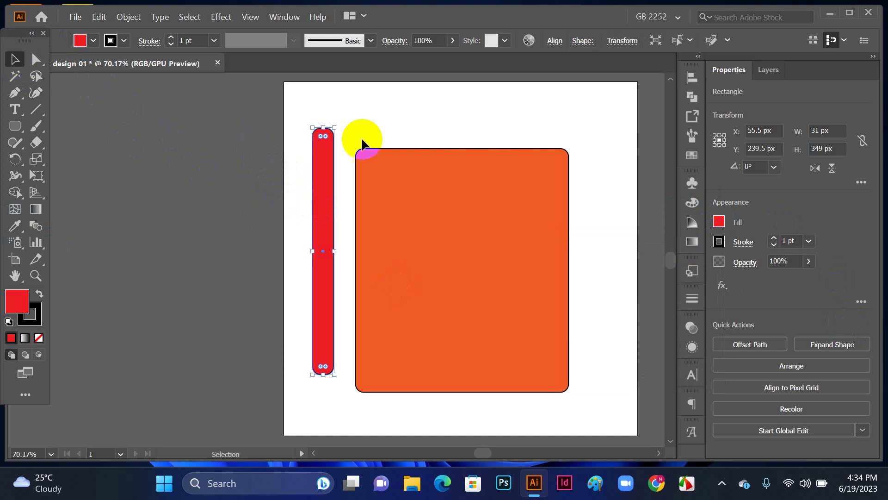
mouse_move(324, 199)
mouse_down()
mouse_move(363, 231)
mouse_move(363, 222)
mouse_up()
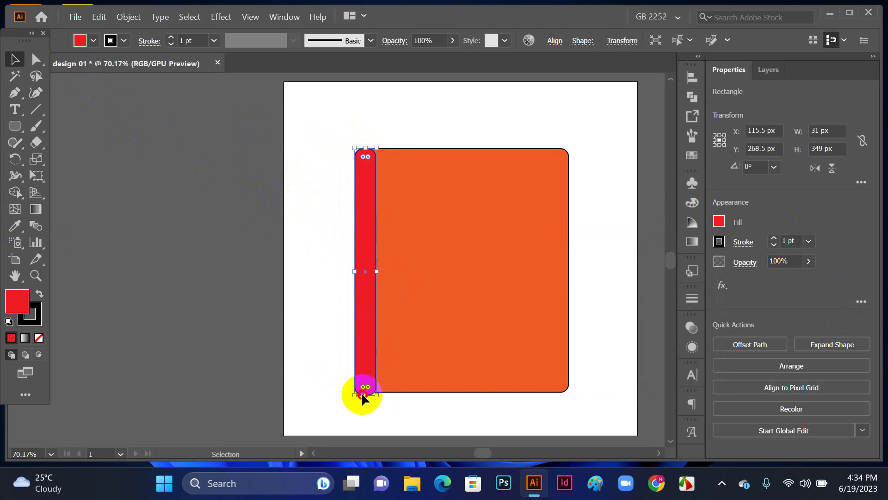
drag(364, 396, 363, 393)
click(305, 359)
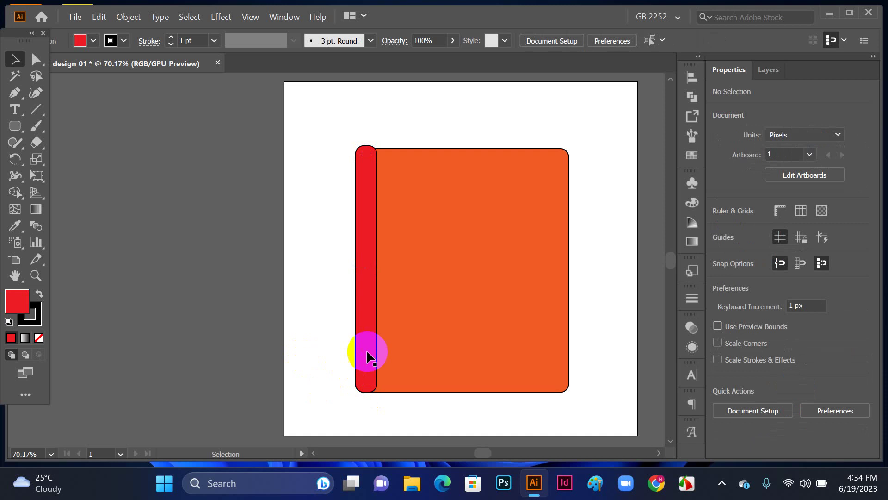
click(362, 187)
drag(362, 190, 368, 190)
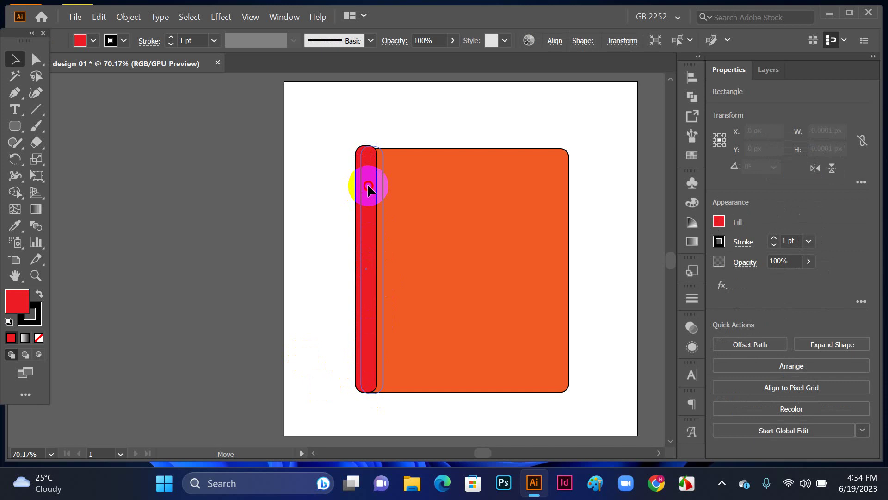
drag(369, 190, 368, 188)
click(322, 194)
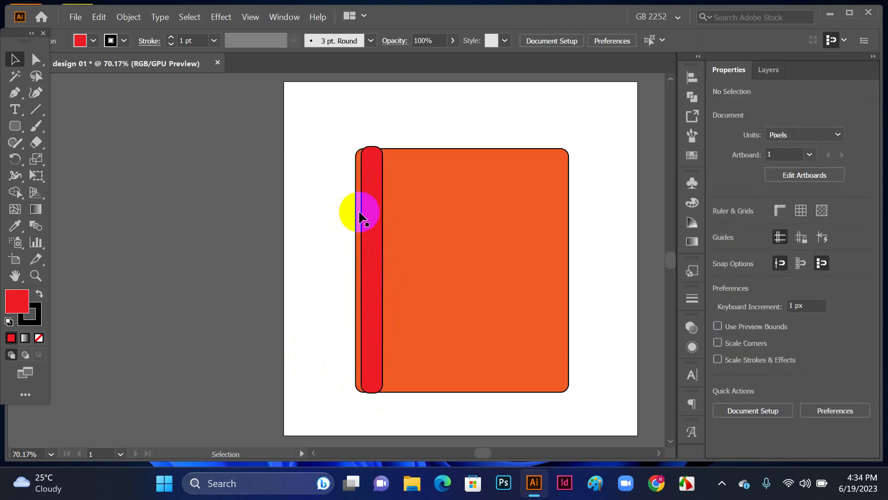
click(369, 217)
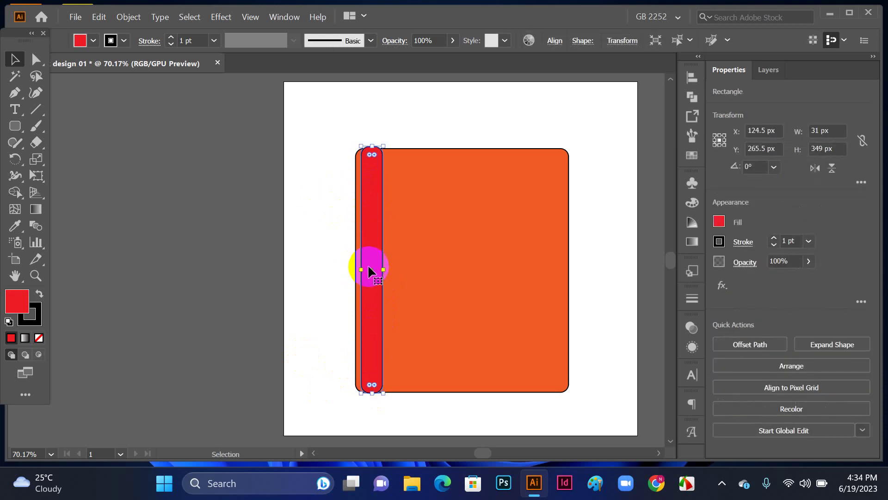
drag(371, 273, 366, 272)
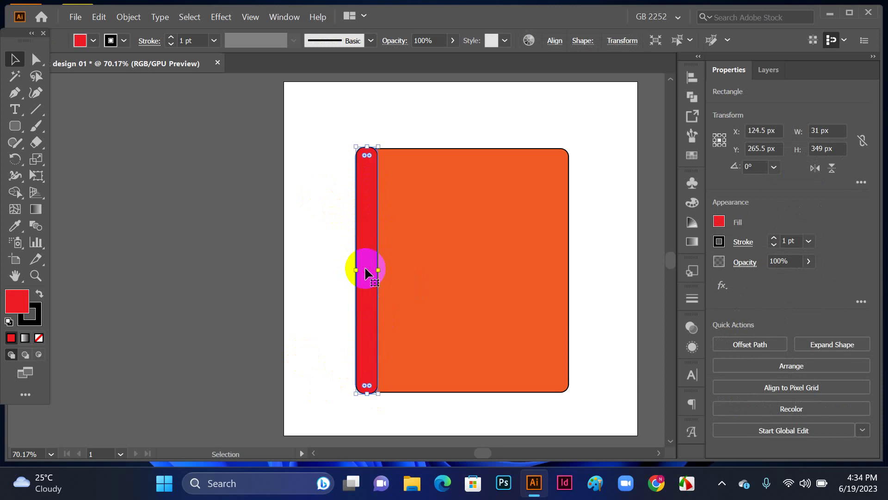
click(445, 114)
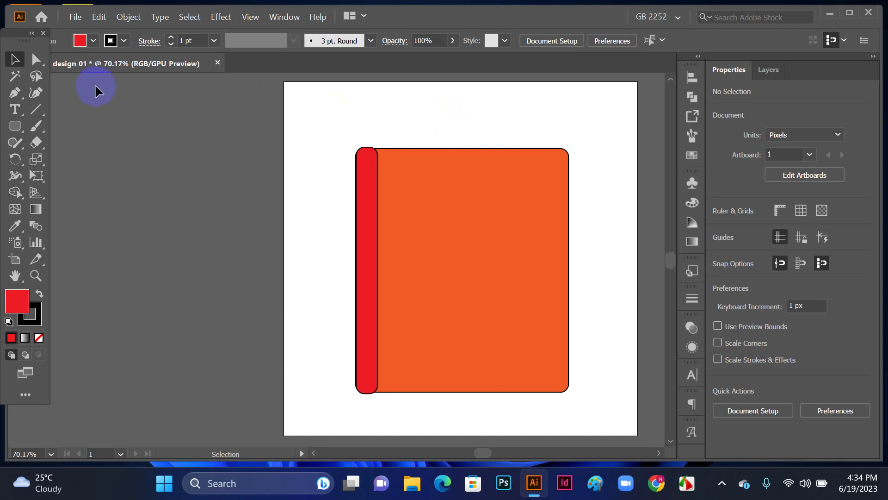
- Draw a plain rectangle above the cover, fill it white, and undo a stray shape
click(16, 129)
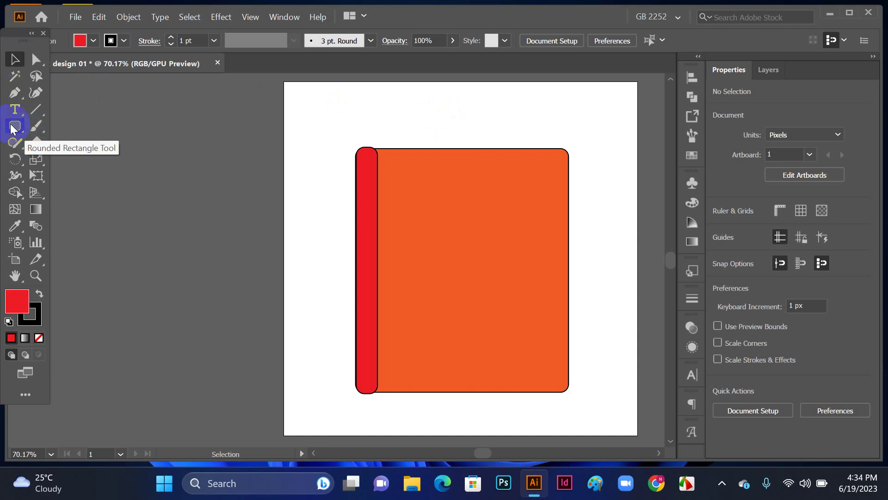
click(17, 126)
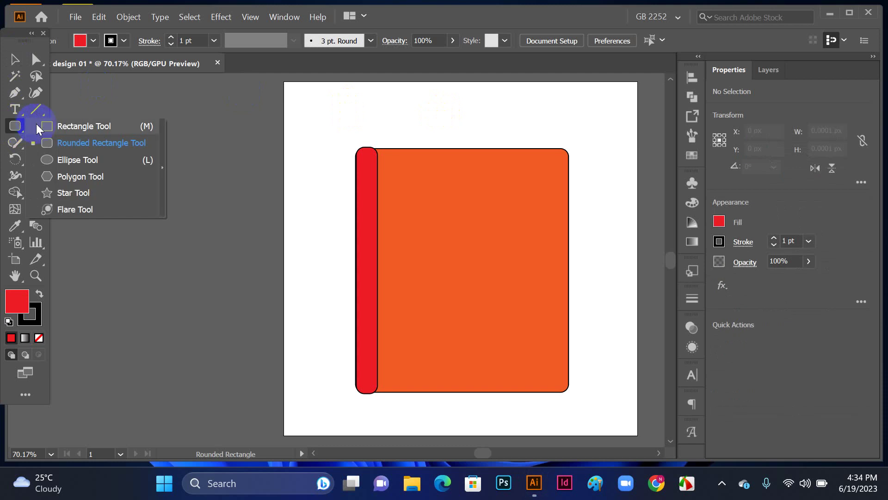
click(60, 124)
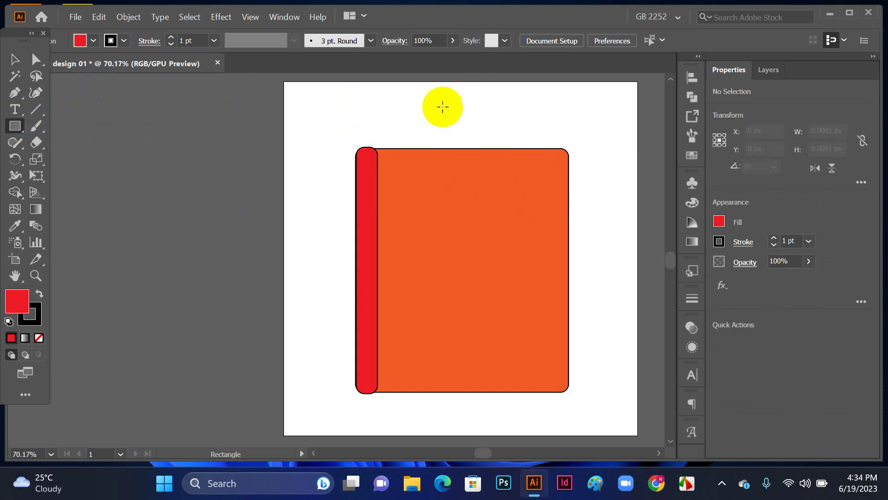
drag(429, 100, 525, 158)
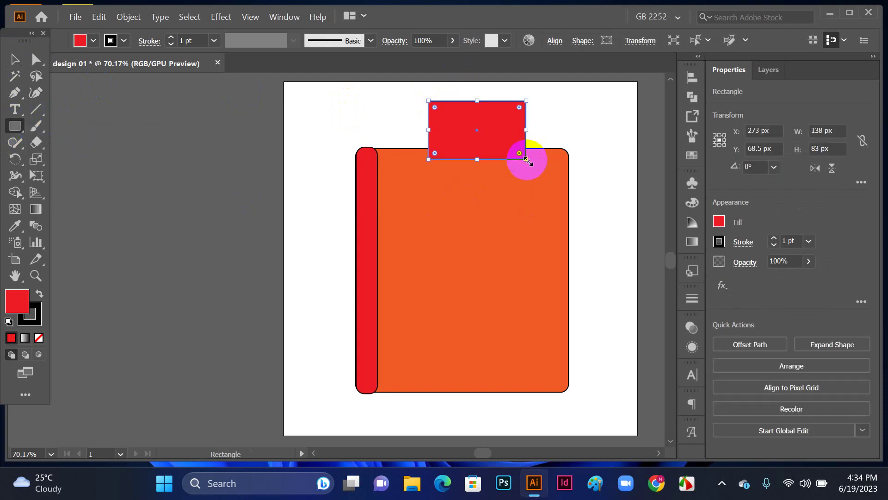
click(719, 221)
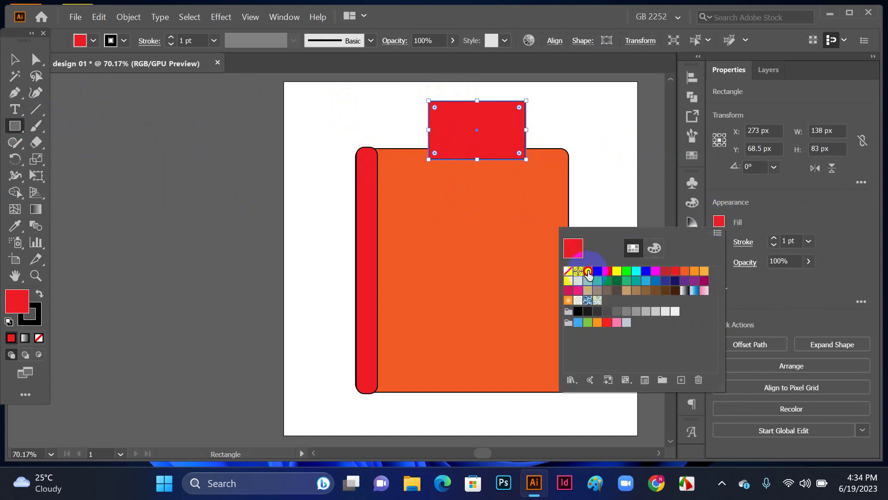
click(587, 274)
click(12, 48)
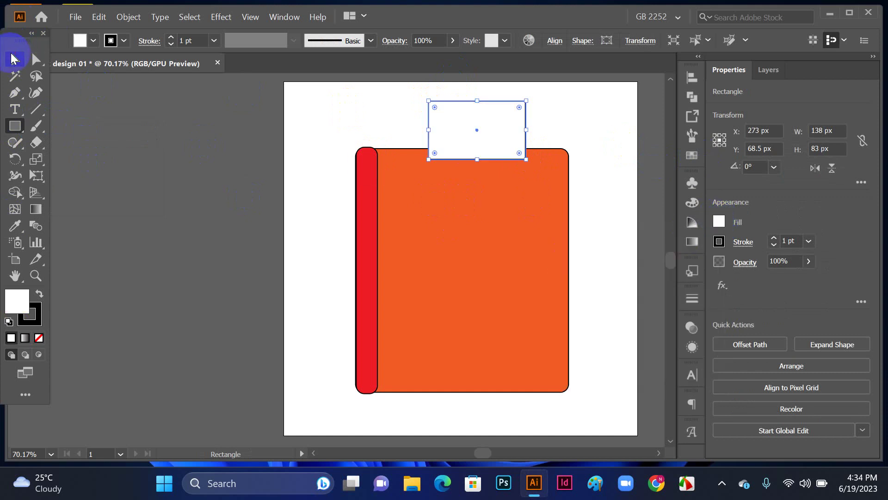
drag(472, 132, 447, 221)
right_click(508, 148)
click(572, 158)
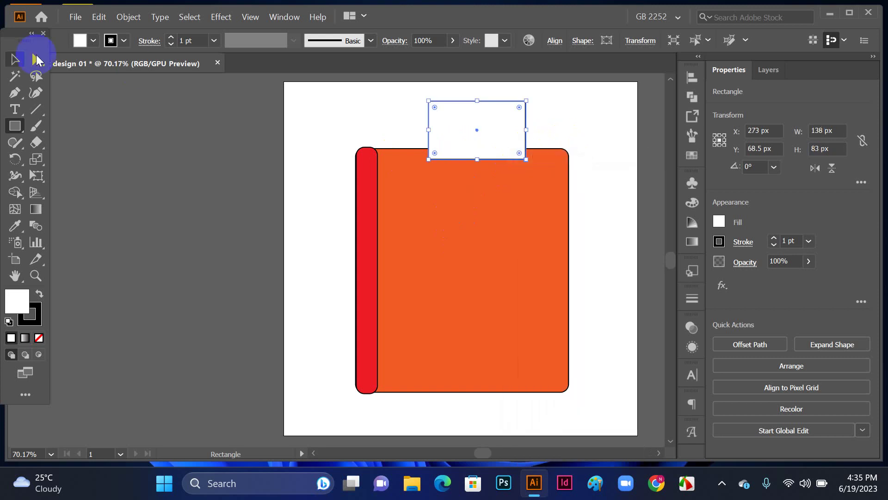
- Move the white rectangle onto the upper cover and resize it to 170 × 102 px
click(15, 60)
drag(473, 112, 465, 206)
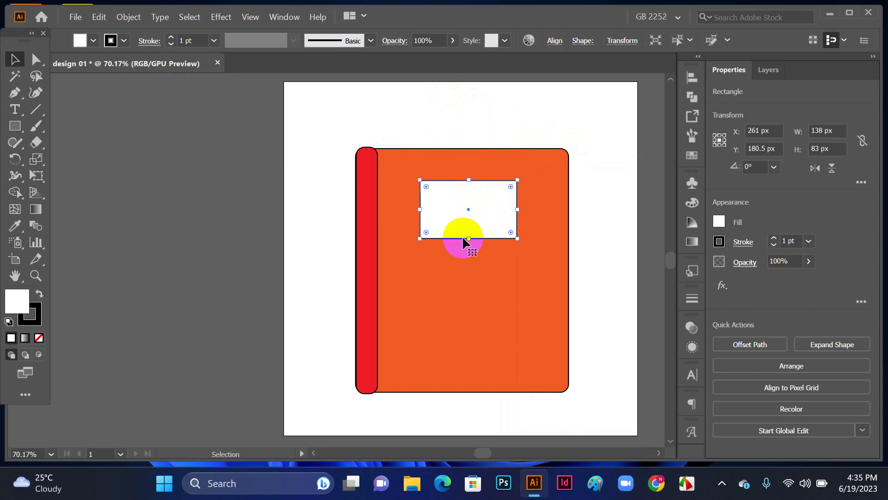
drag(467, 239, 468, 247)
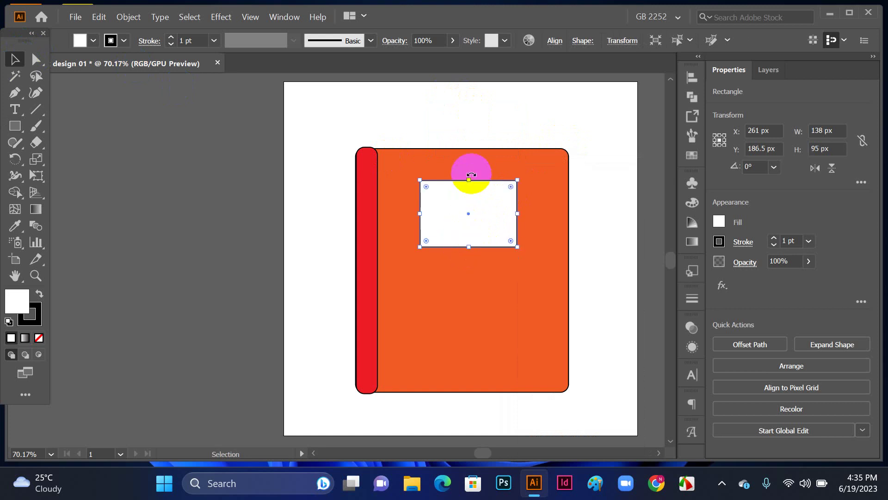
drag(469, 179, 469, 175)
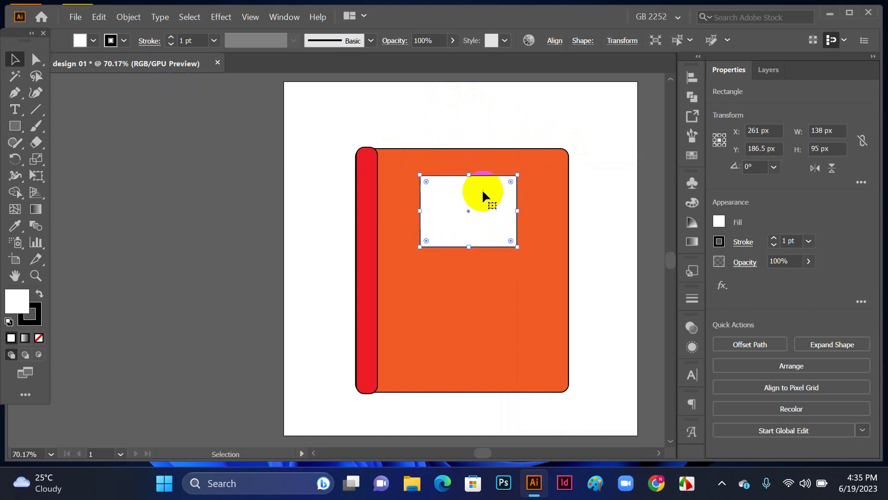
drag(517, 211, 535, 213)
drag(418, 213, 415, 214)
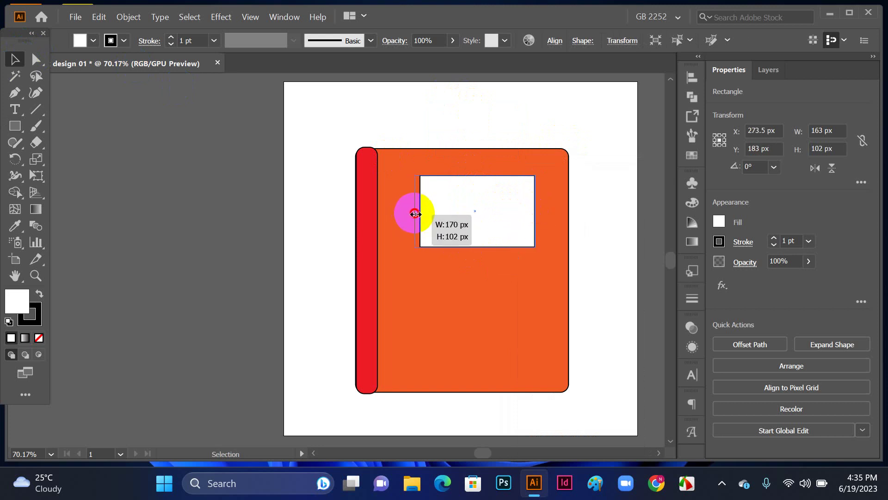
drag(416, 214, 415, 214)
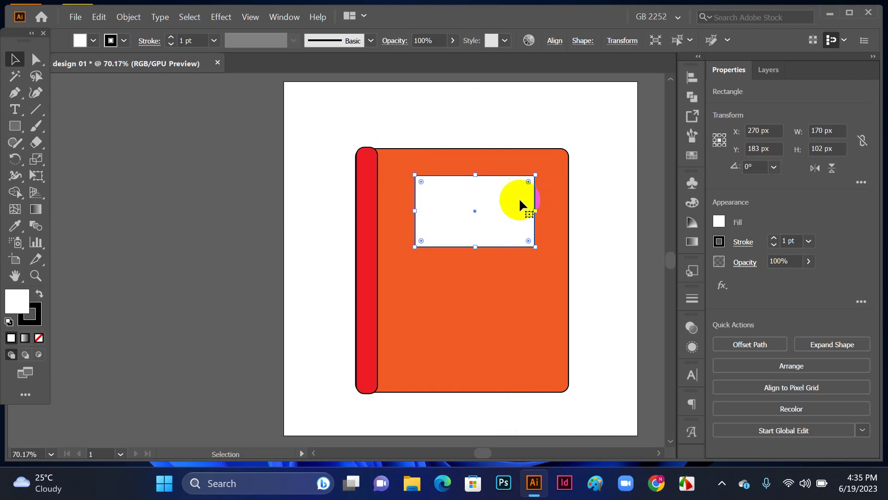
drag(474, 218, 473, 214)
click(589, 123)
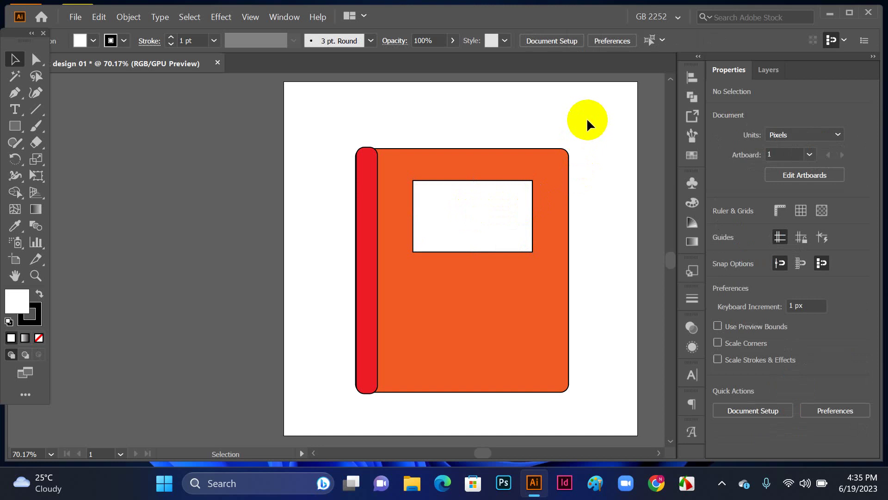
- Set Stroke to None on the orange cover, red spine and white label
click(566, 190)
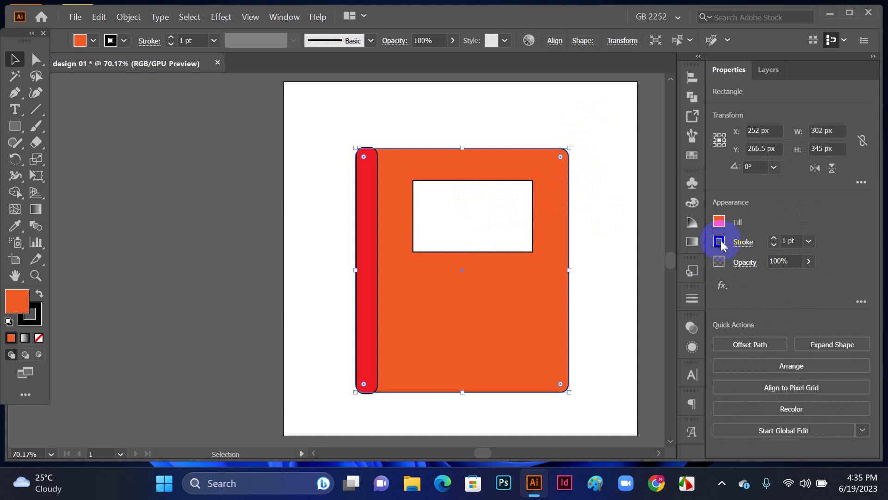
click(719, 242)
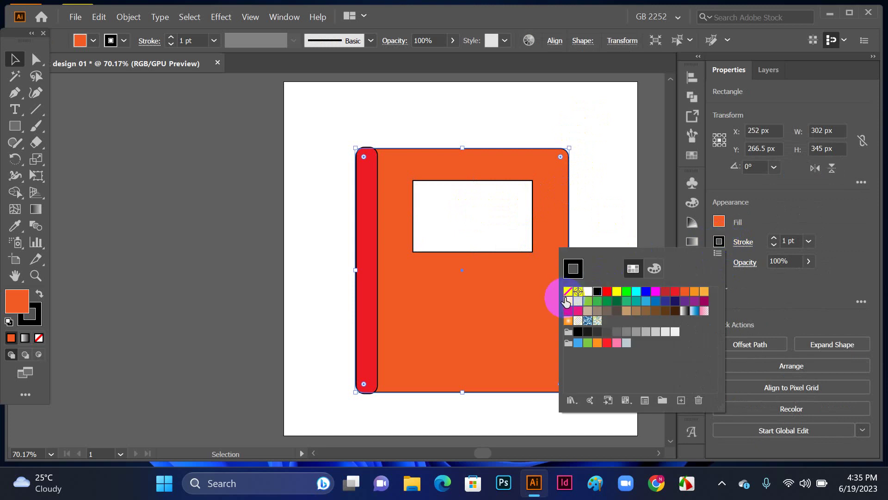
click(568, 291)
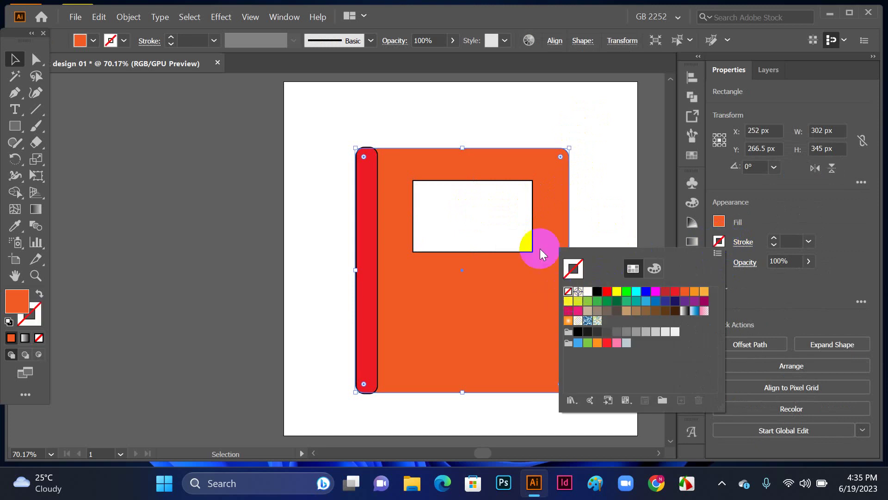
click(604, 124)
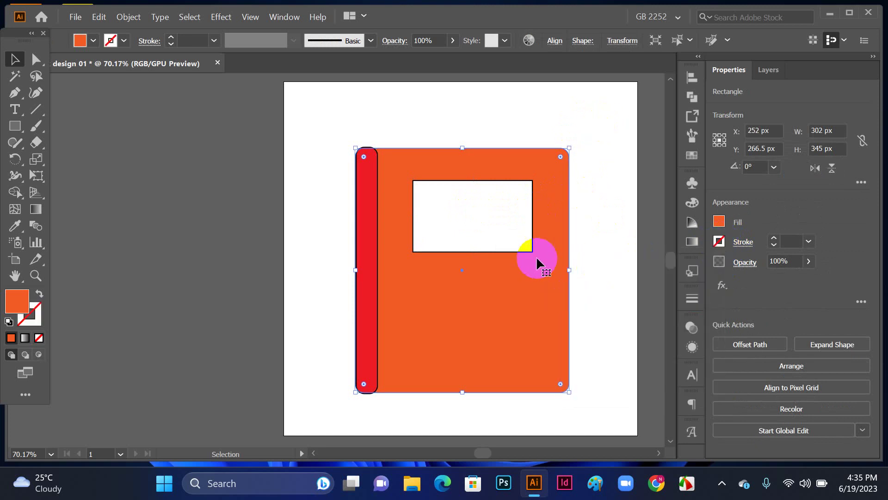
click(376, 255)
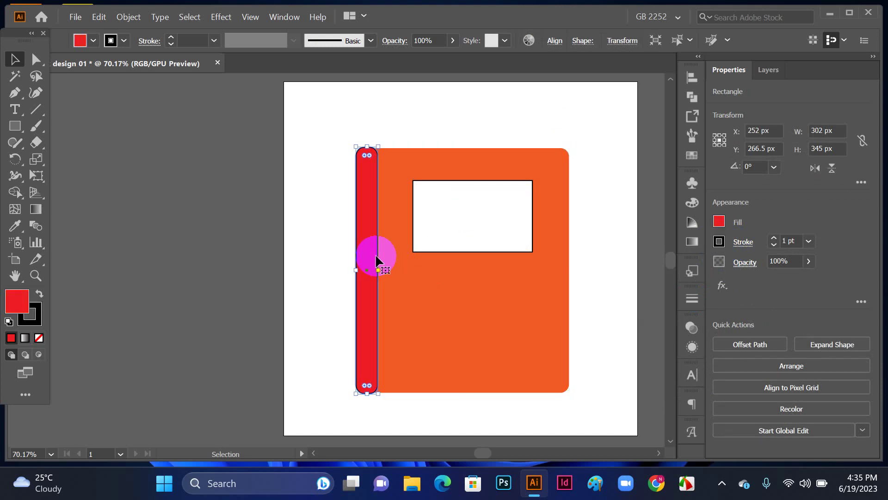
click(719, 242)
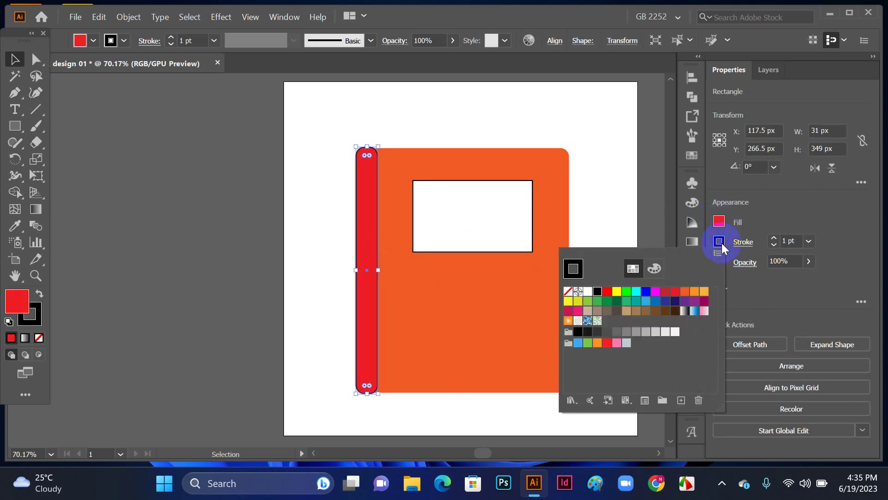
click(568, 291)
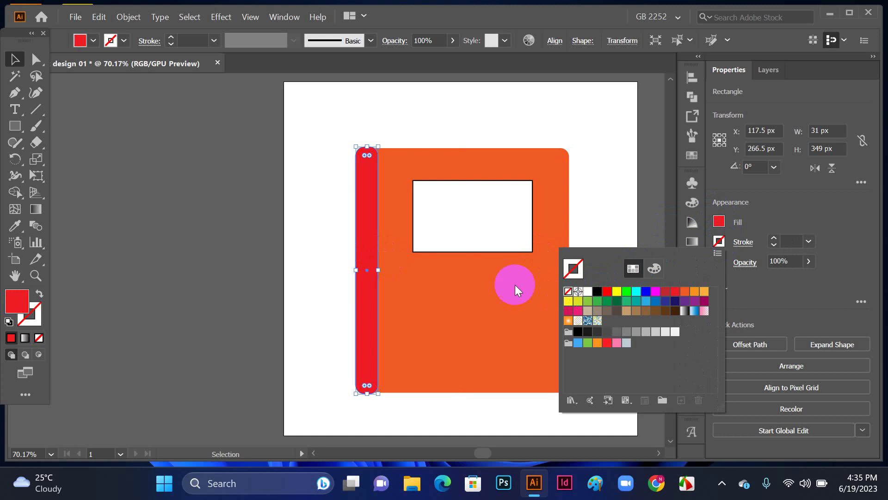
click(488, 216)
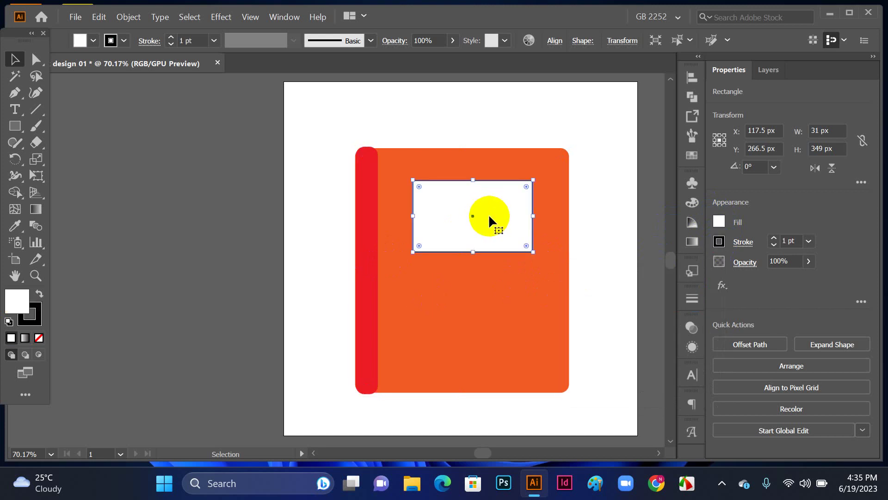
click(719, 241)
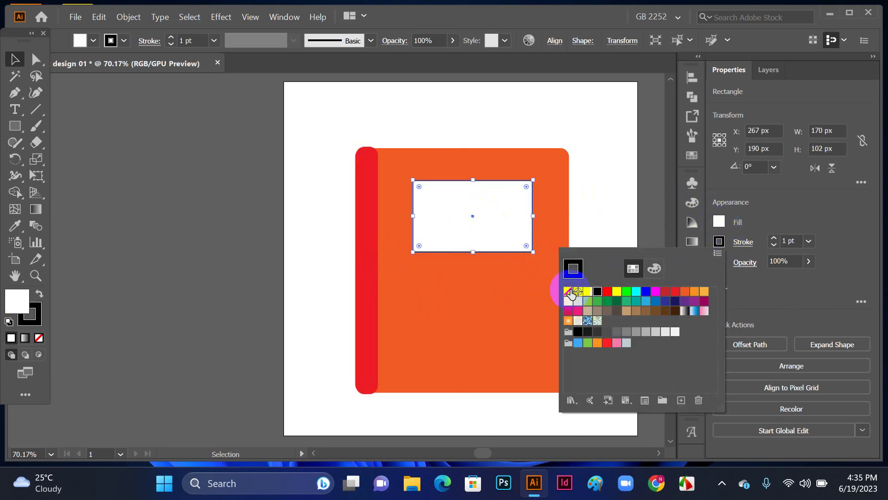
click(569, 291)
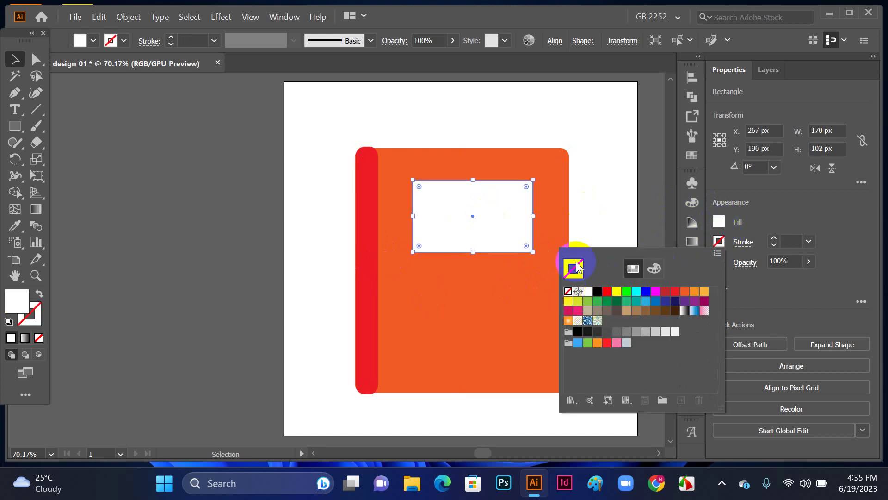
click(488, 85)
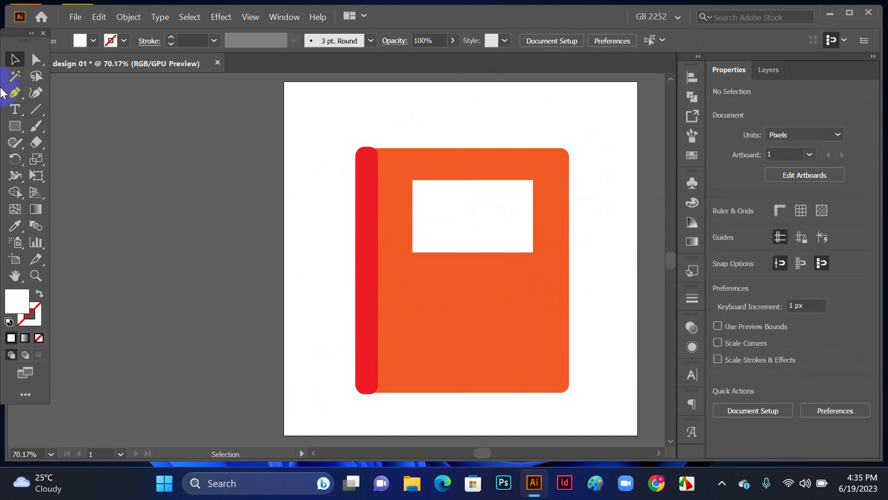
- Draw a thin 146 × 10 px rounded bar above the cover and fill it red
click(15, 125)
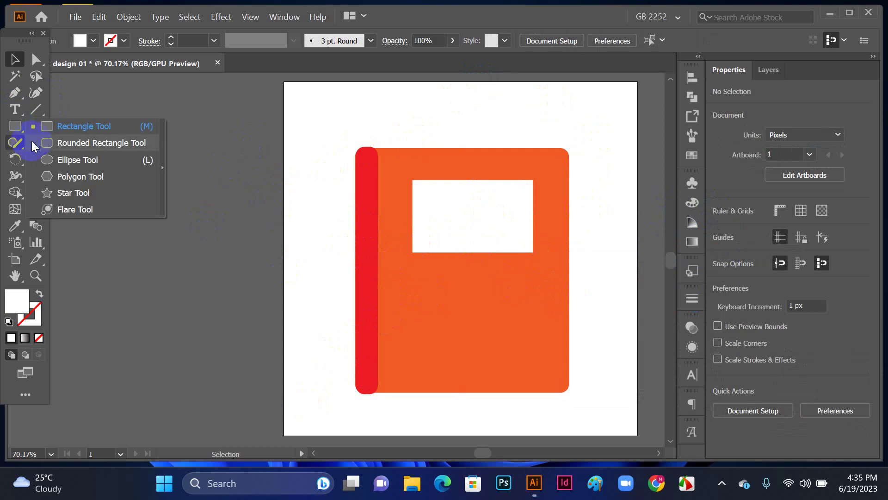
click(87, 143)
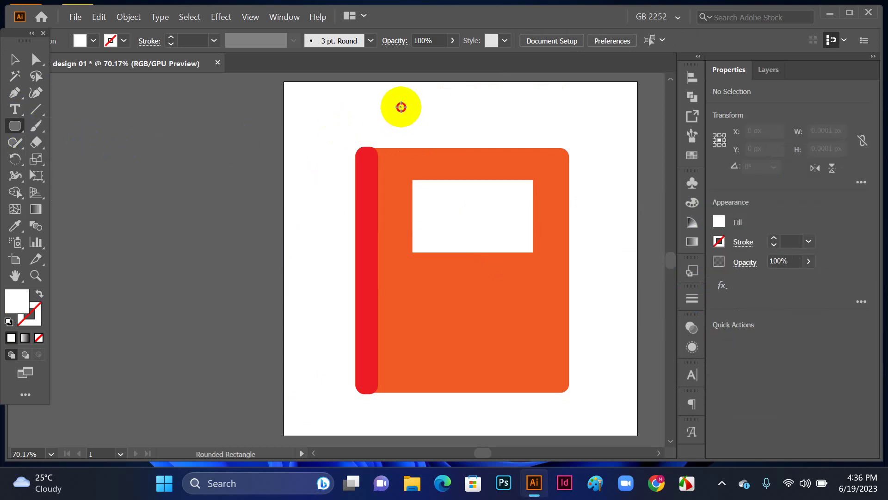
drag(400, 107, 503, 113)
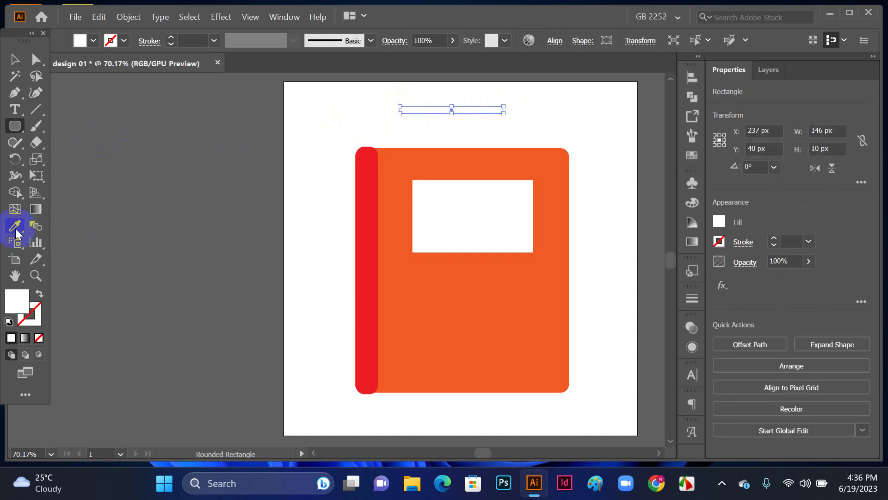
click(723, 218)
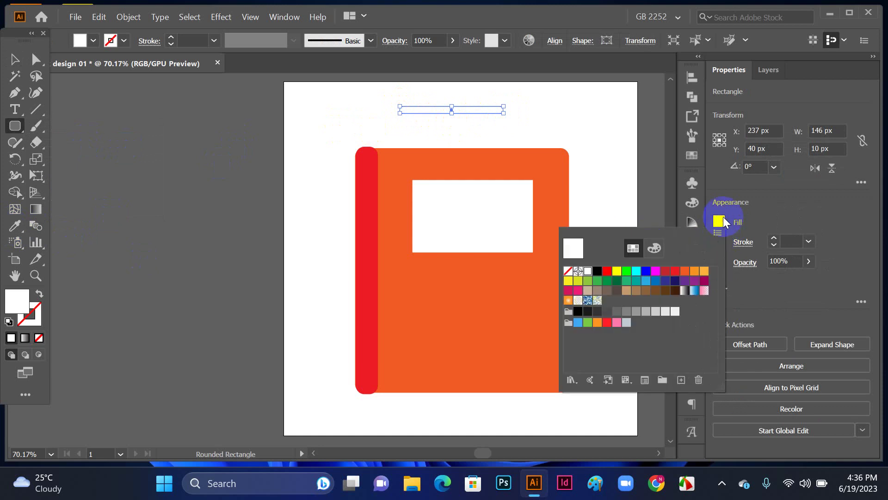
click(676, 271)
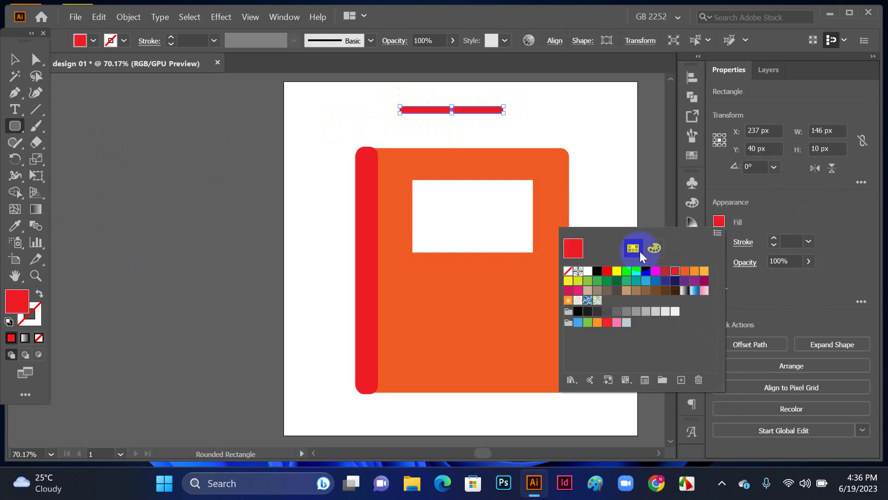
click(306, 101)
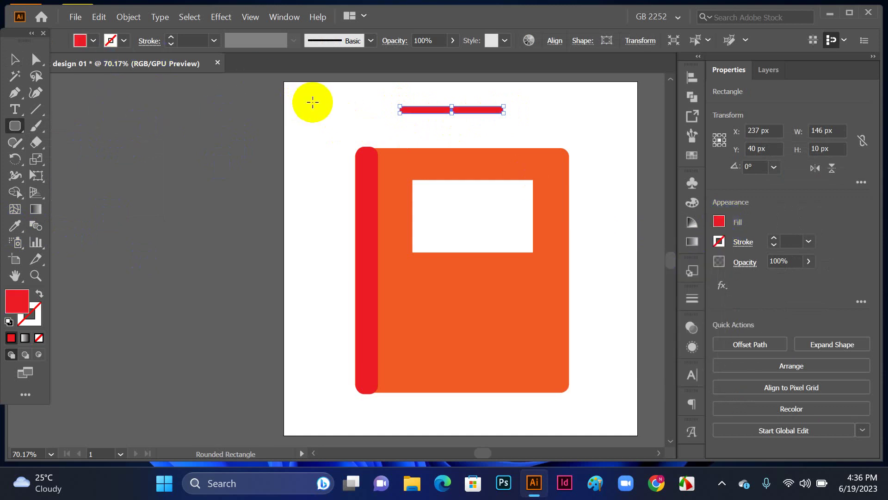
drag(544, 110, 488, 109)
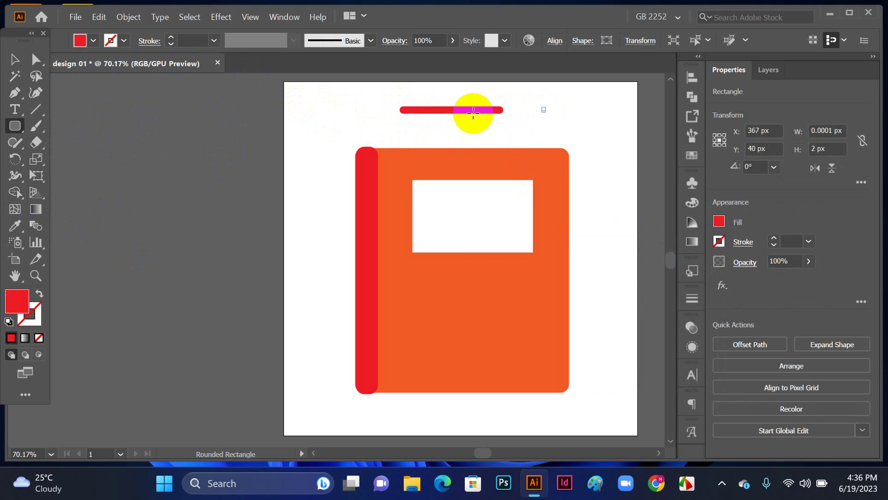
click(10, 59)
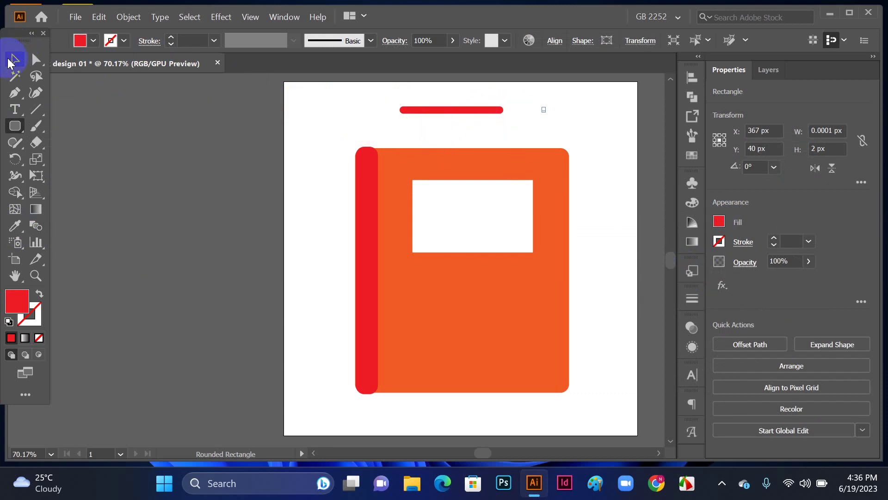
- Move the red bar above the cover and Alt-drag a second copy down and right
click(472, 111)
drag(461, 111, 482, 194)
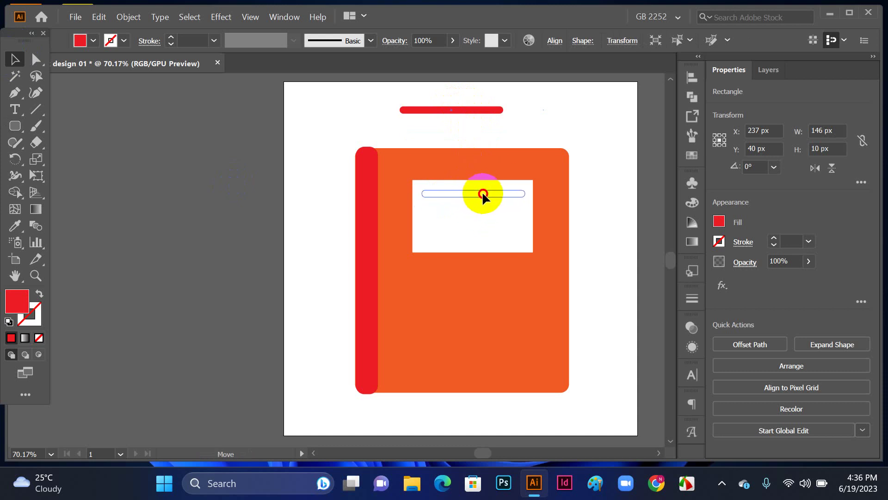
drag(482, 193, 480, 94)
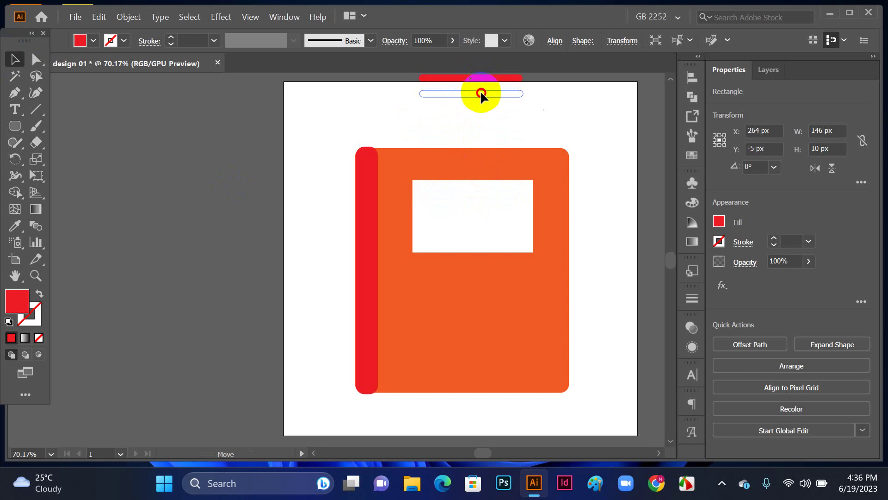
click(542, 116)
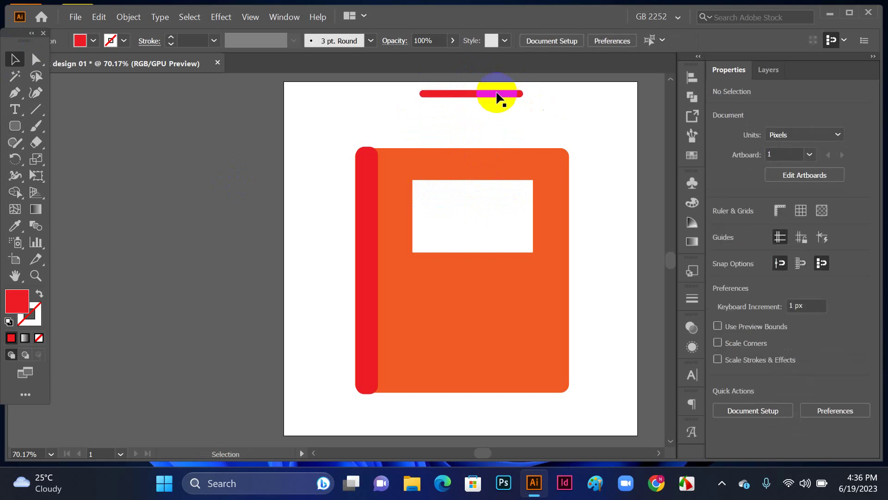
key(a)
drag(497, 95, 525, 116)
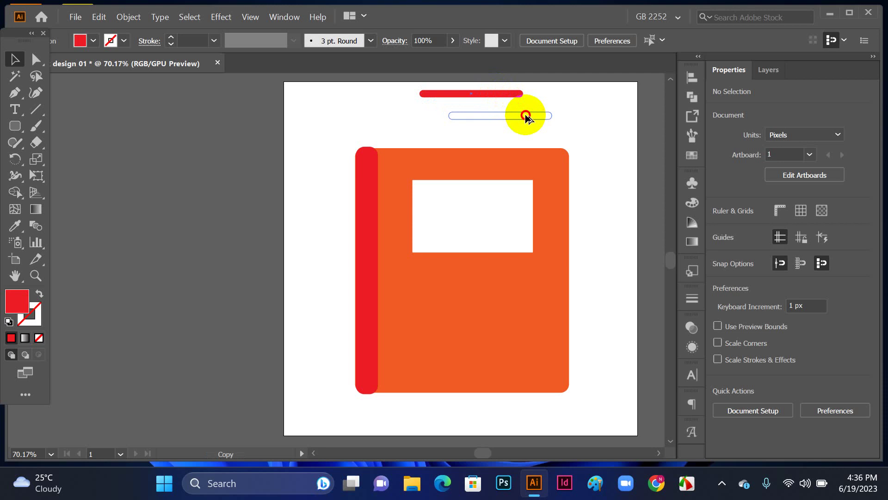
drag(526, 115, 526, 116)
click(579, 118)
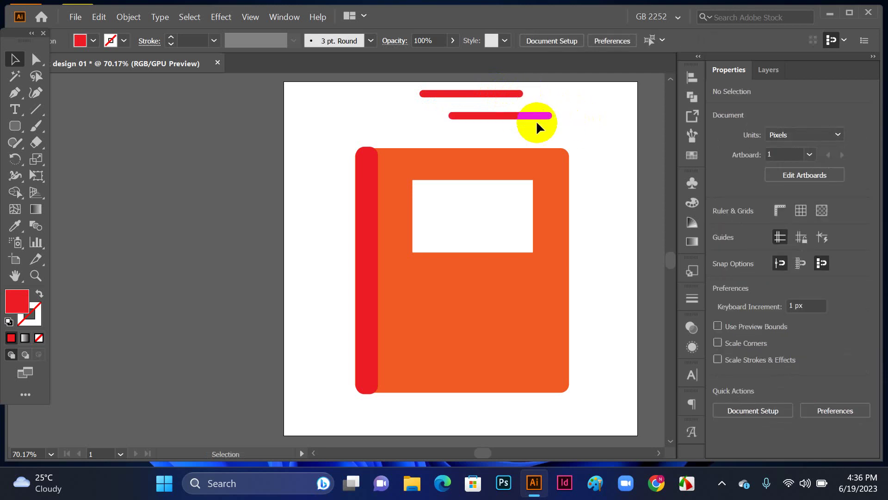
- Add more copies and arrange four red bars as two pairs above the cover
mouse_move(536, 116)
mouse_down()
mouse_move(570, 135)
mouse_move(571, 116)
mouse_up()
click(570, 104)
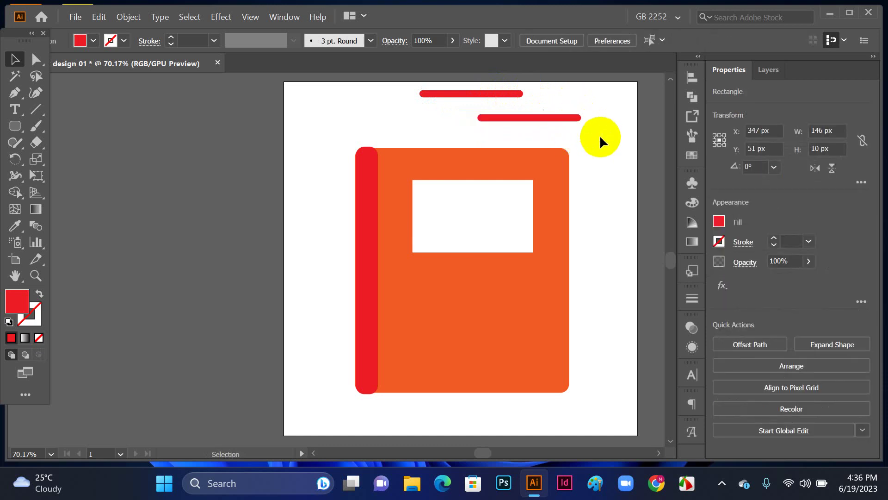
click(600, 135)
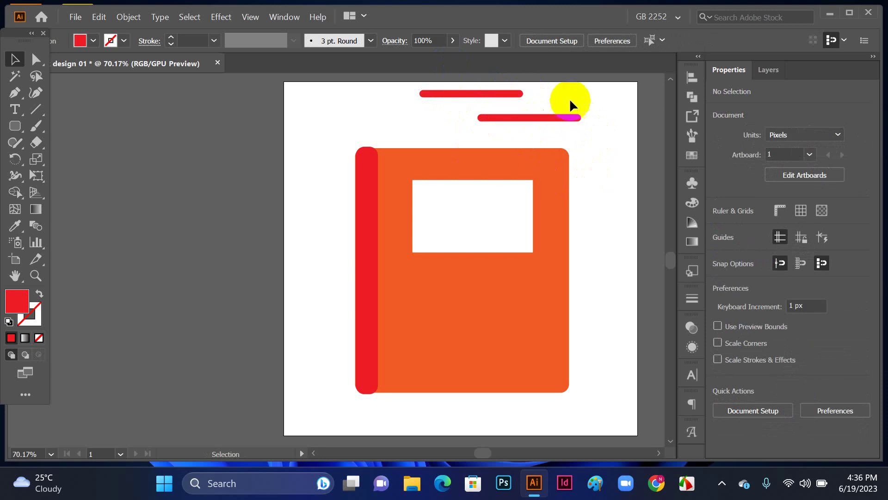
click(569, 116)
mouse_move(569, 116)
mouse_down()
mouse_move(597, 135)
mouse_move(583, 109)
mouse_up()
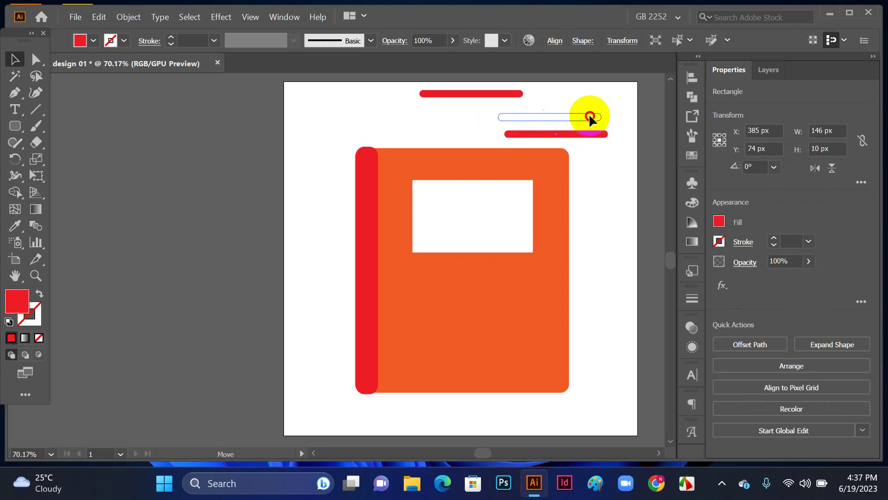
click(600, 133)
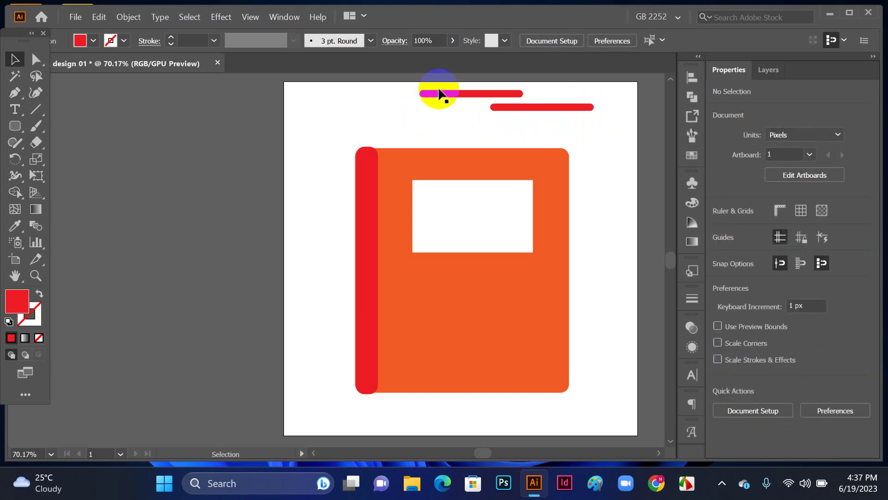
mouse_move(439, 93)
mouse_down()
mouse_move(380, 121)
mouse_move(403, 101)
mouse_up()
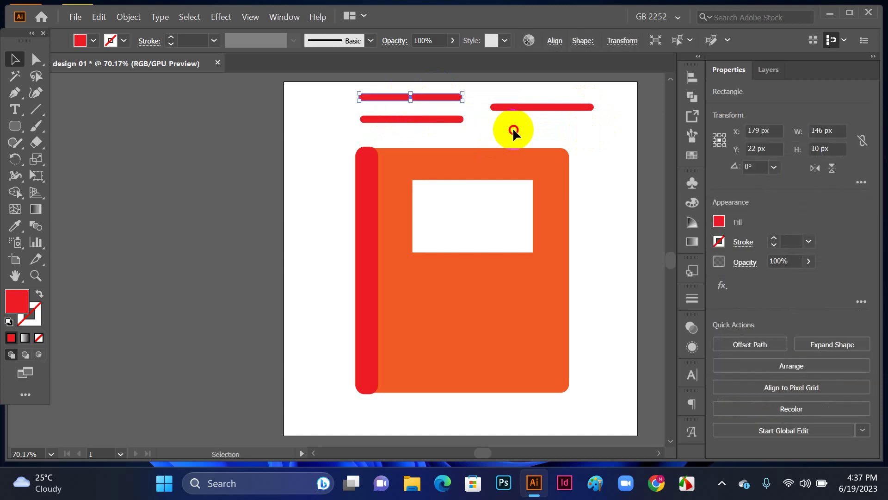
click(514, 126)
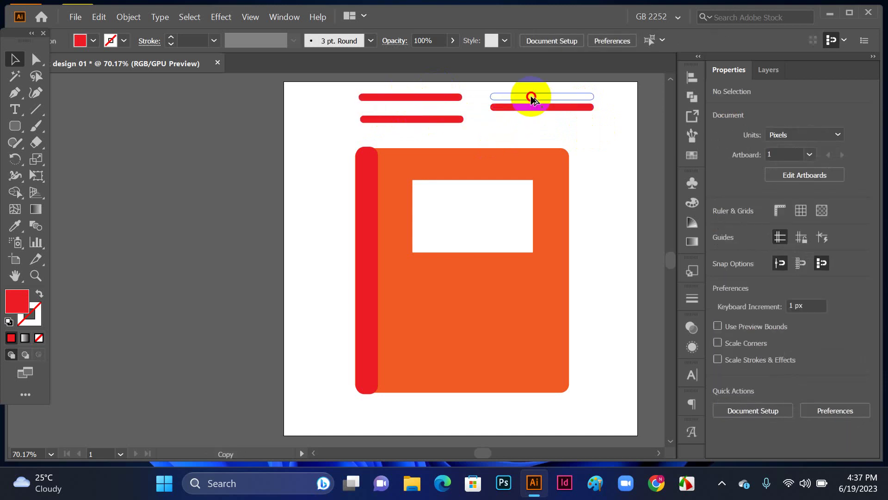
drag(532, 111, 532, 98)
click(532, 117)
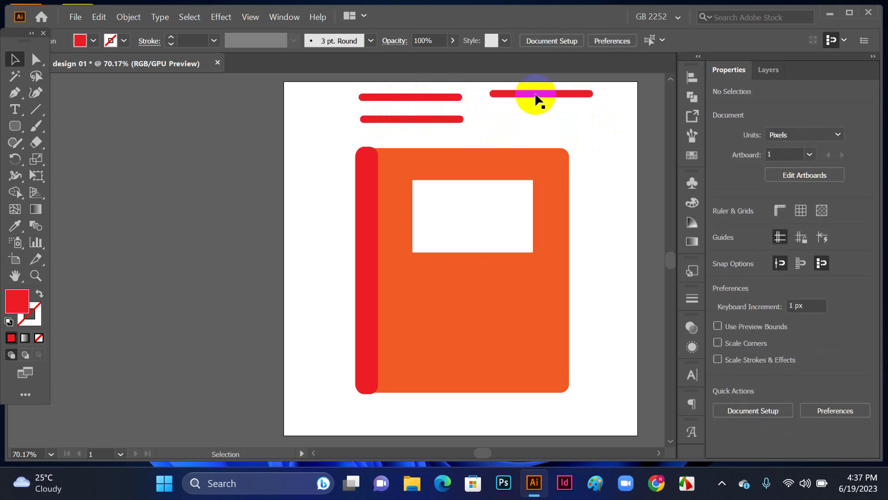
click(536, 94)
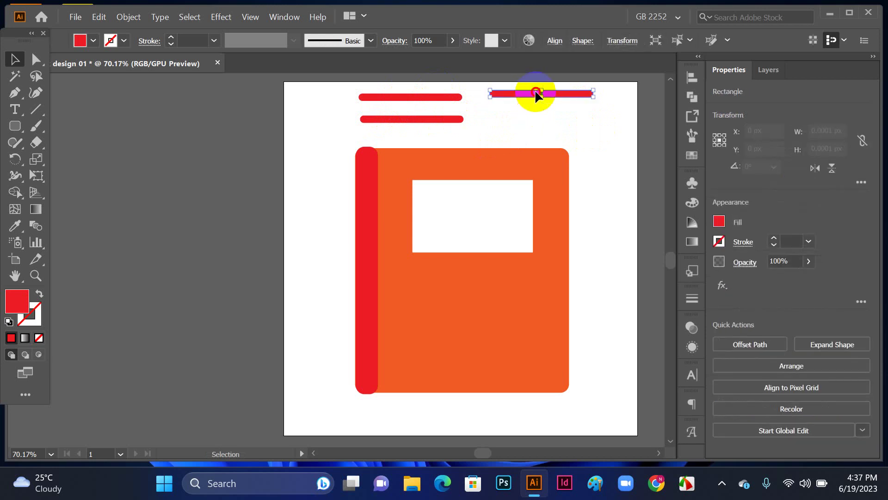
drag(535, 95, 532, 109)
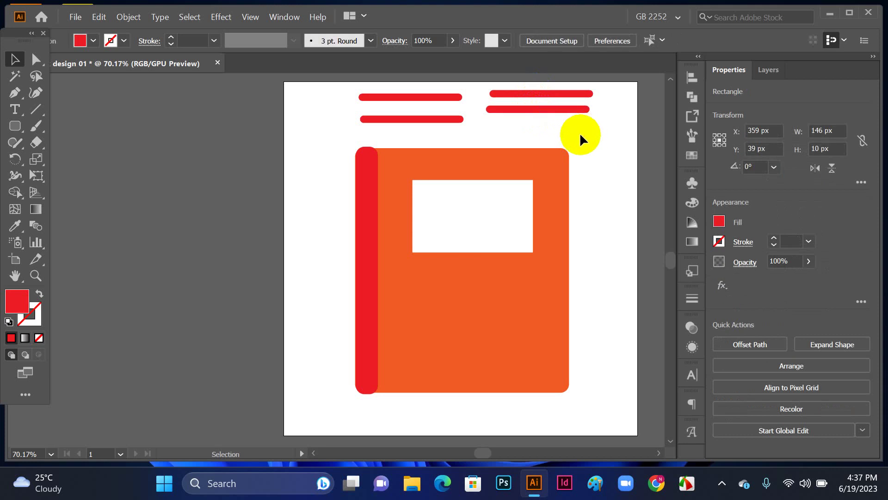
click(580, 134)
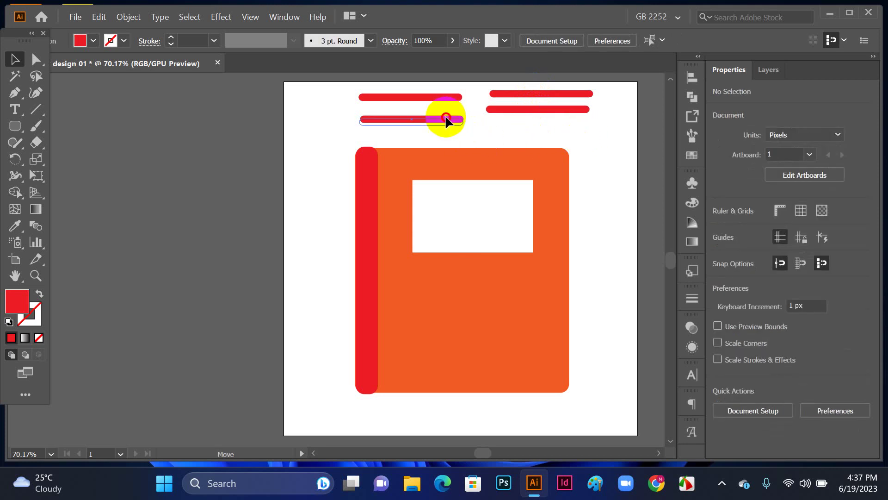
- Place two red bars inside the white label as its first and second lines
drag(446, 120, 505, 192)
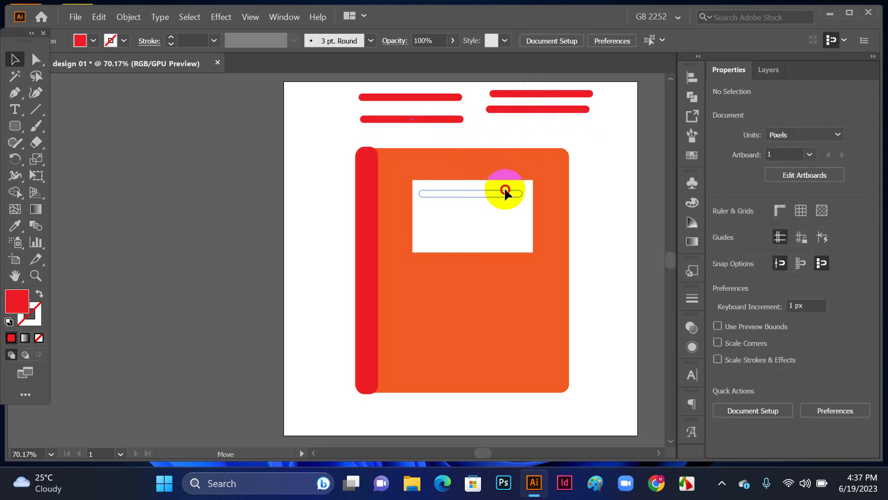
drag(505, 190, 507, 190)
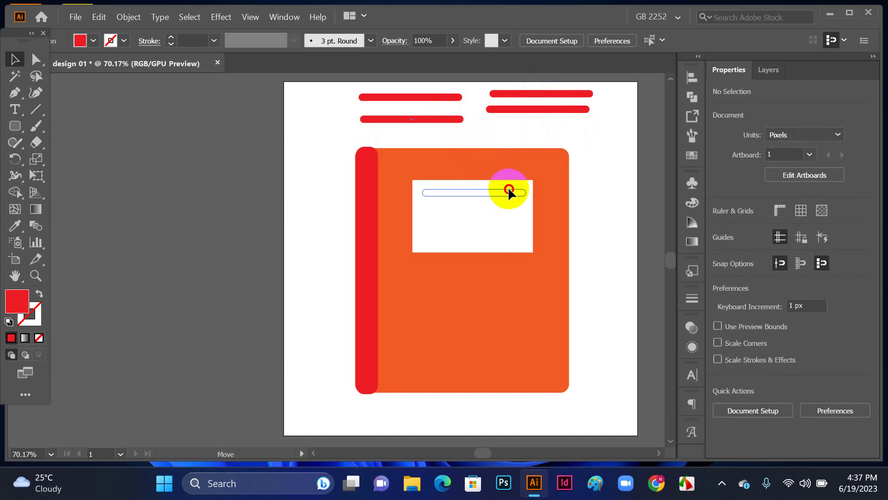
drag(508, 190, 514, 191)
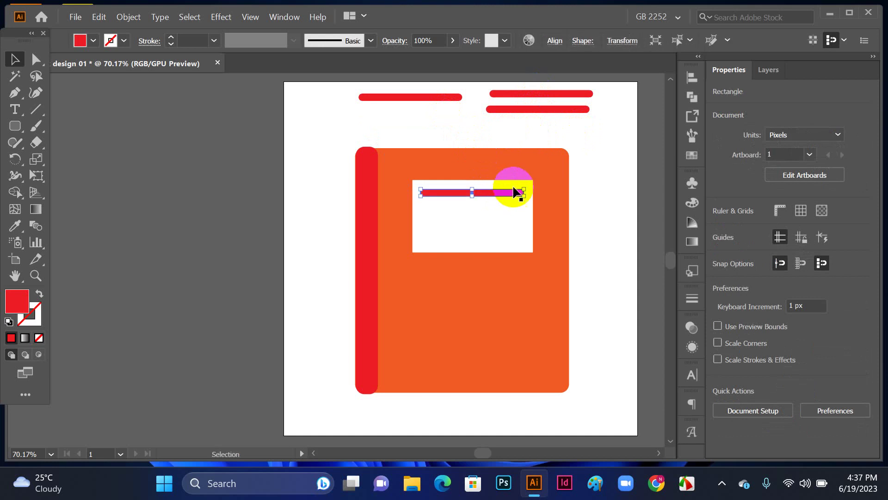
click(593, 156)
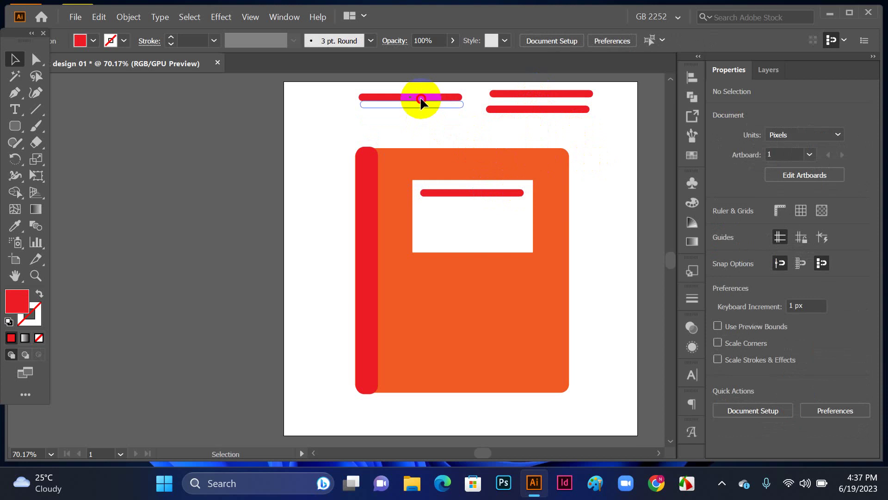
drag(419, 100, 481, 209)
click(592, 156)
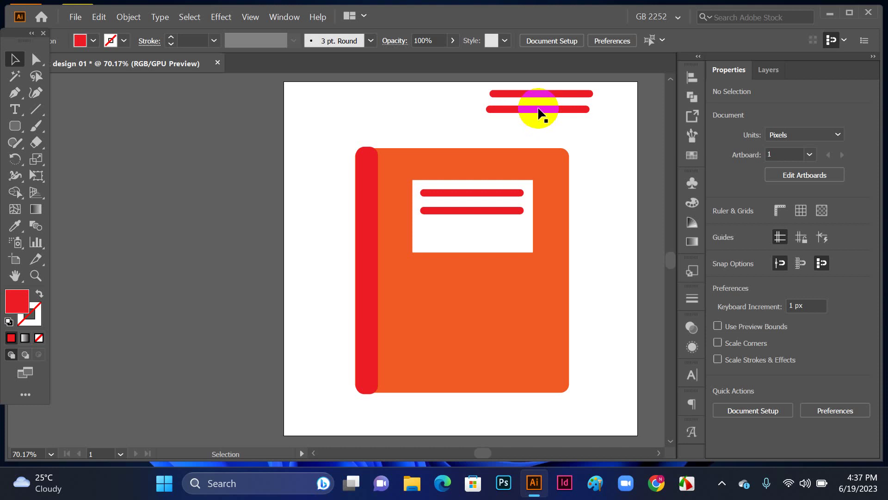
- Stack the remaining two red bars below them as the label's third and fourth lines
mouse_move(538, 109)
mouse_down()
mouse_move(469, 235)
mouse_move(472, 225)
mouse_up()
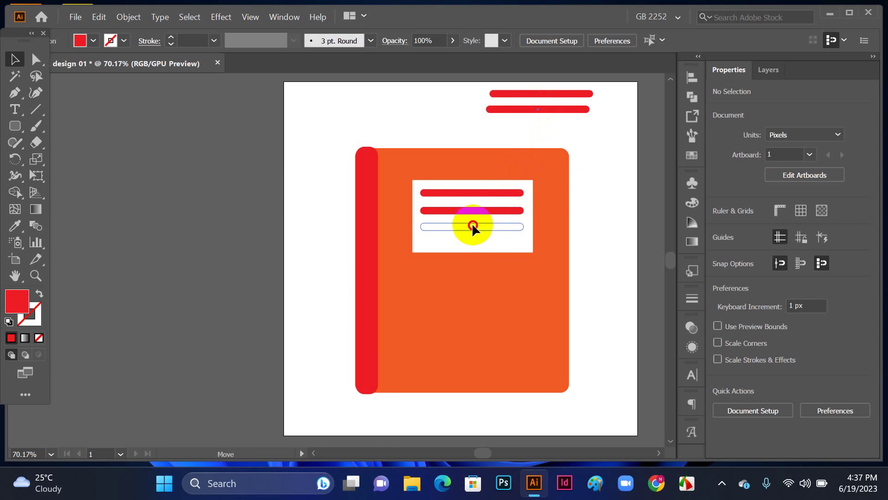
drag(472, 225, 472, 225)
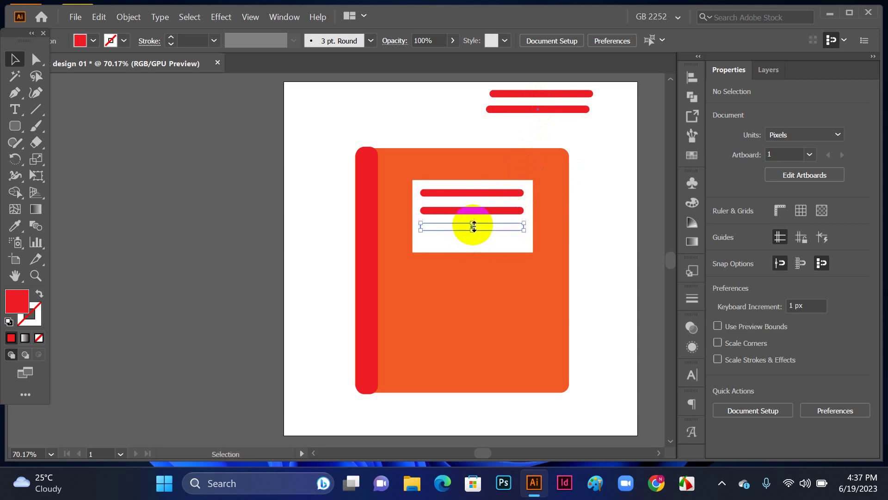
click(600, 142)
drag(561, 95, 490, 241)
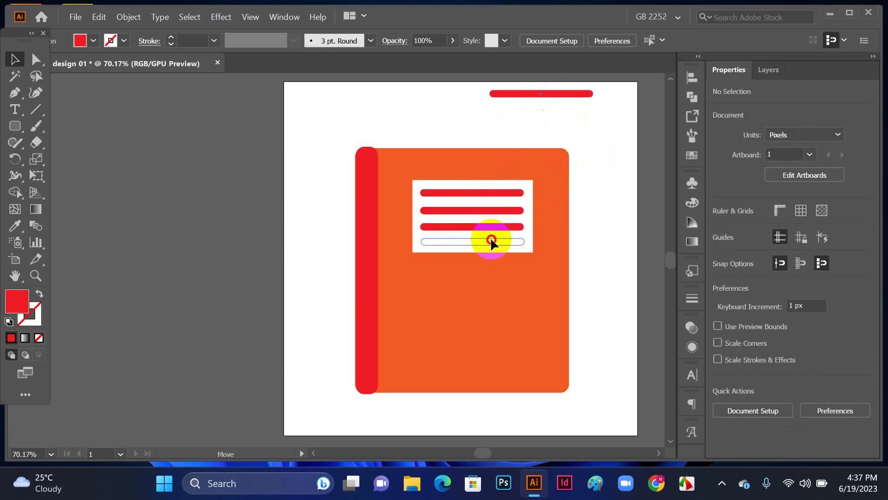
drag(490, 237, 490, 237)
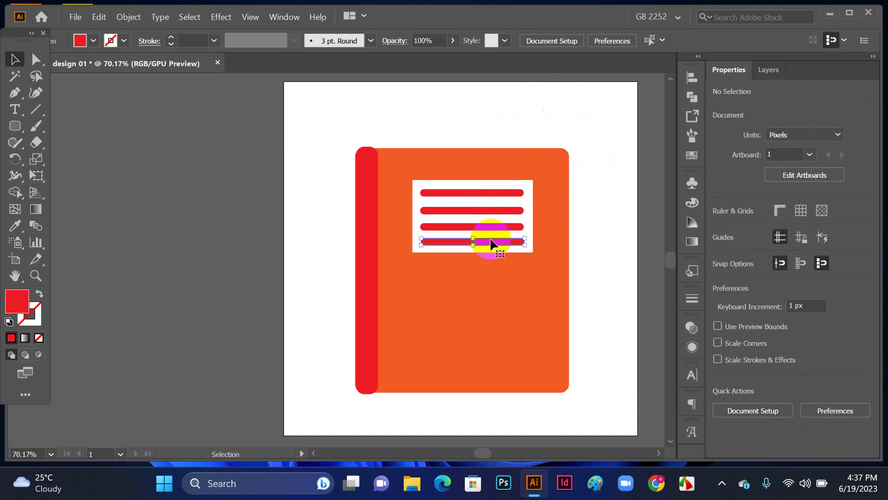
click(610, 152)
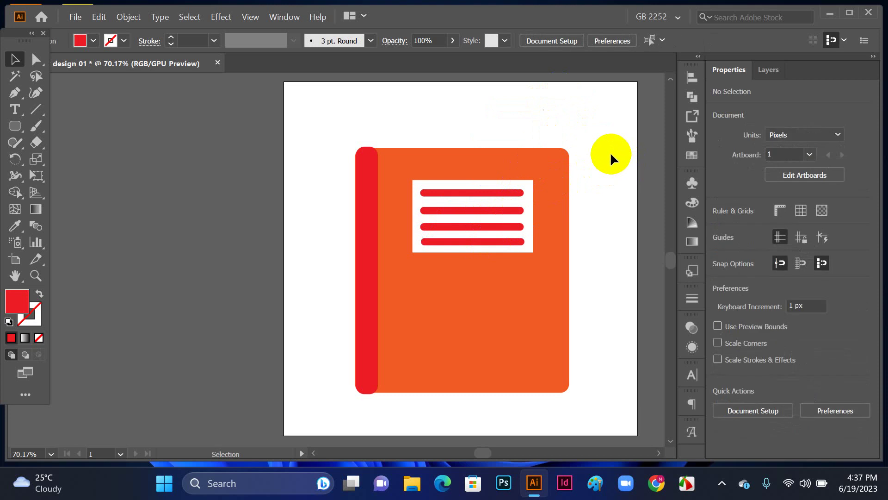
- Export the artboard as JPEG 'Notebook design 01' with Use Artboards ticked
click(71, 17)
mouse_move(102, 275)
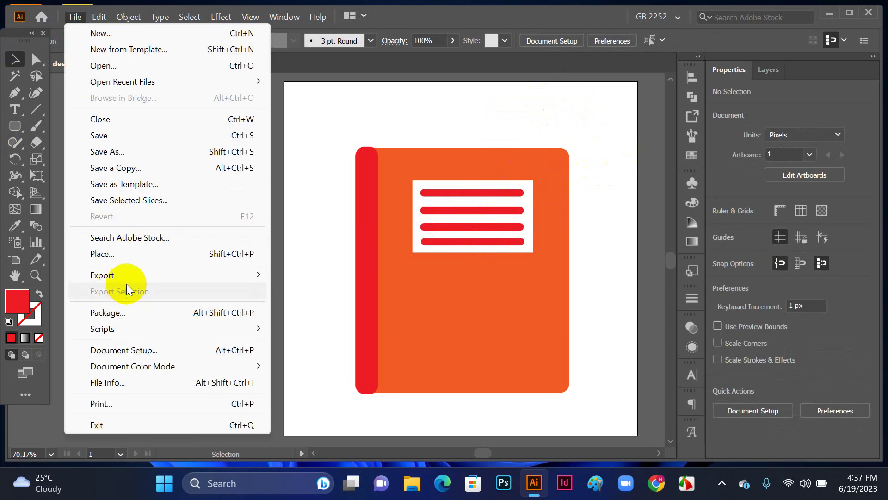
click(284, 291)
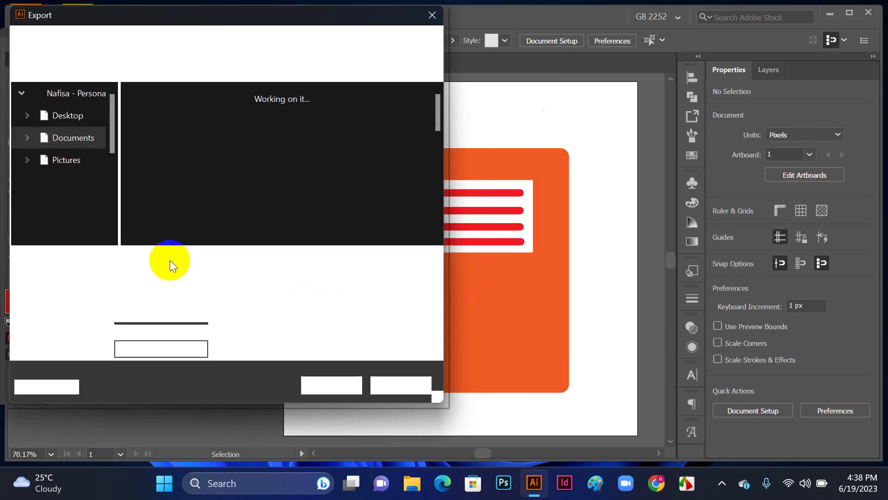
click(119, 300)
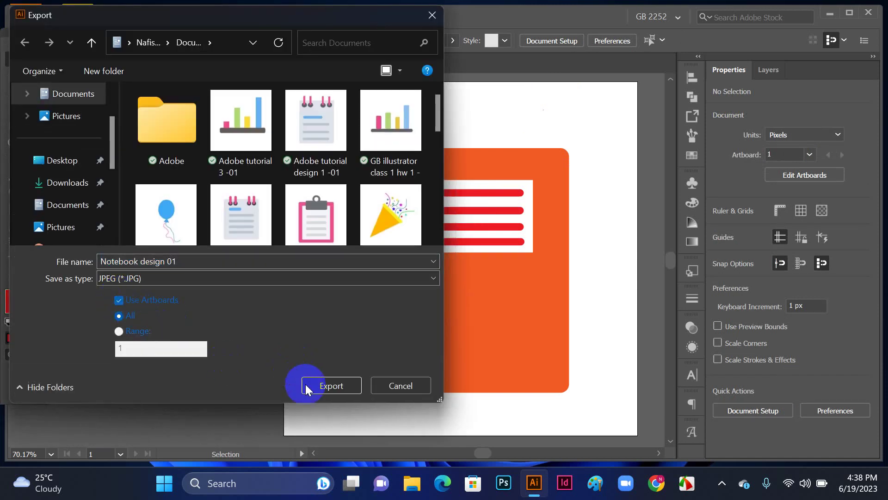
click(320, 387)
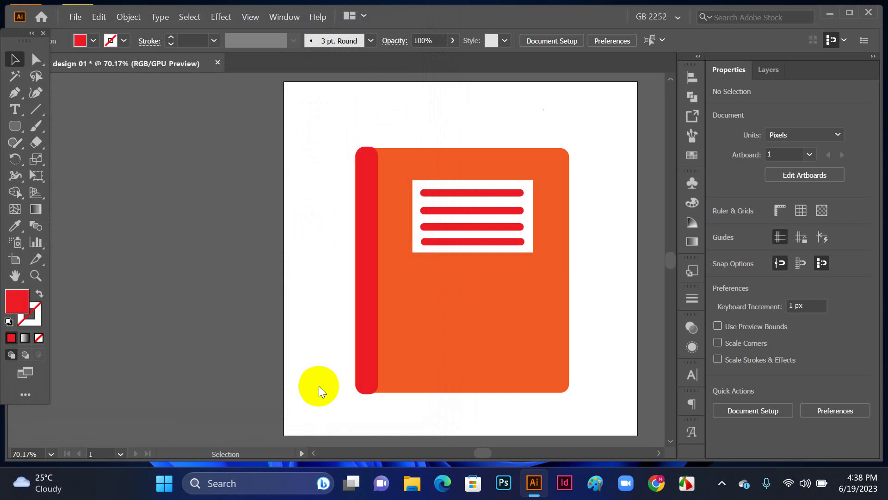
- Accept JPEG options (RGB, quality 5 Medium, 72 ppi) and return to the artwork
click(513, 435)
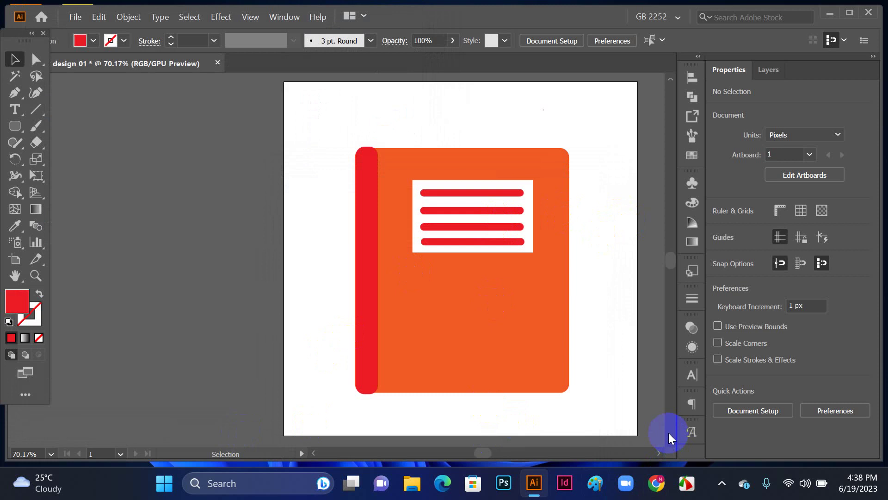
click(579, 336)
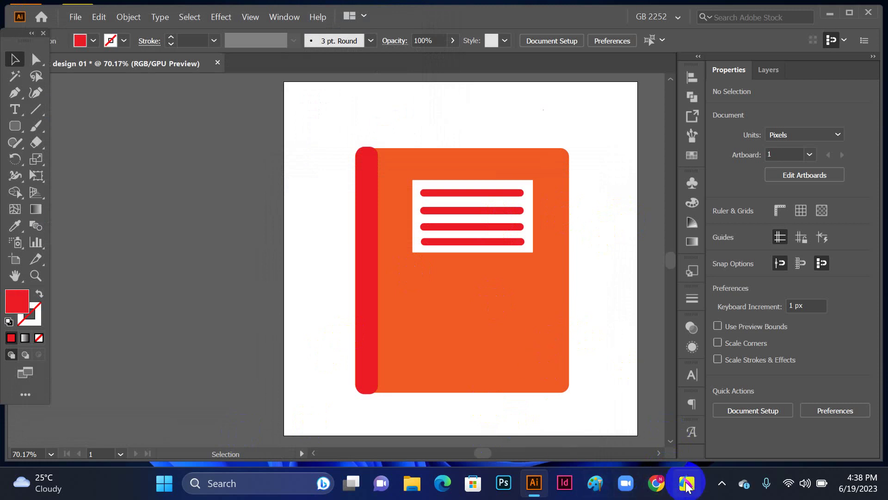